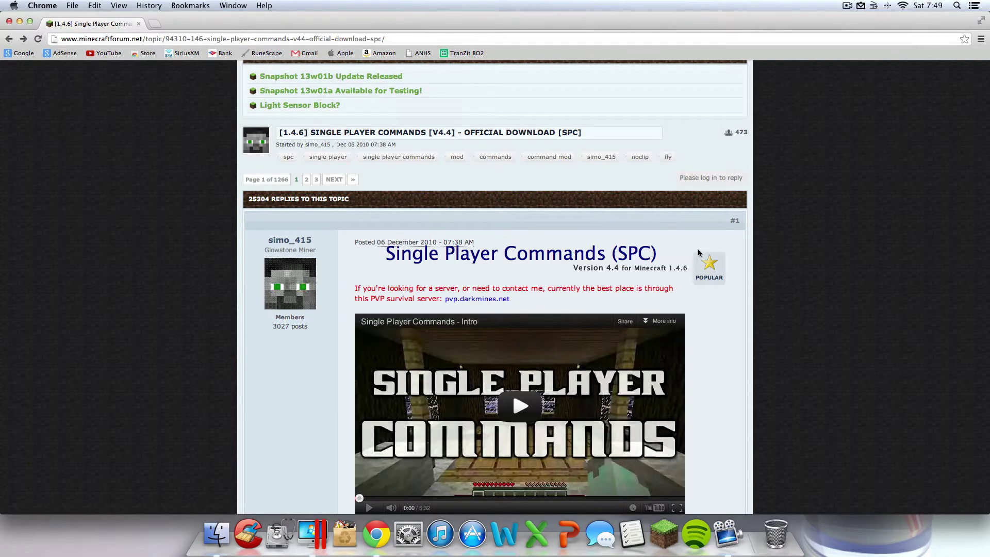
Download the preferred automated installer for Single Player Commands 4.4, skip the ad, keep the JAR file and close the browser window
{"action": "scroll", "coordinate": [698, 252], "scroll_direction": "down", "scroll_amount": 5}
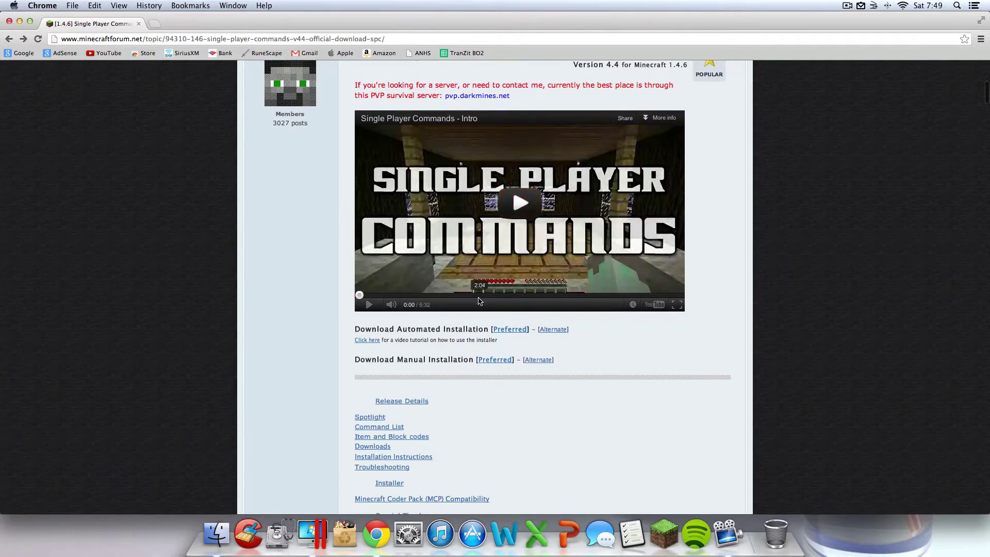
{"action": "left_click_drag", "start_coordinate": [354, 330], "coordinate": [486, 325]}
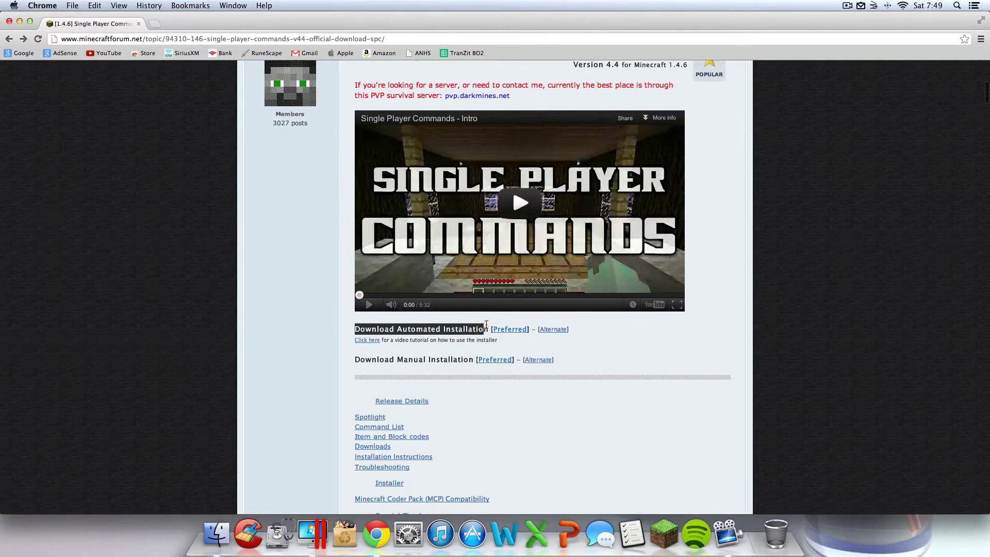
{"action": "left_click", "coordinate": [578, 348]}
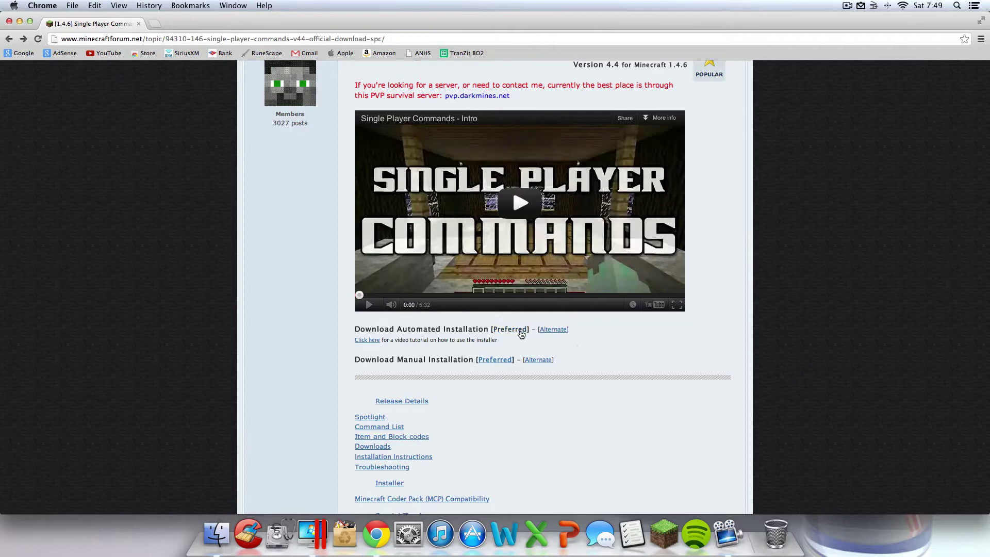
{"action": "left_click", "coordinate": [503, 331]}
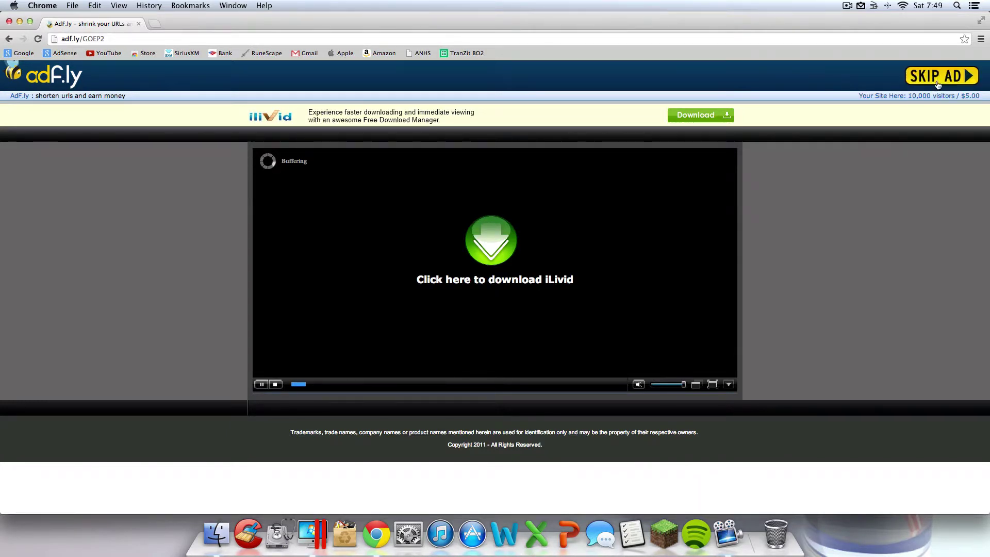
{"action": "left_click", "coordinate": [944, 76]}
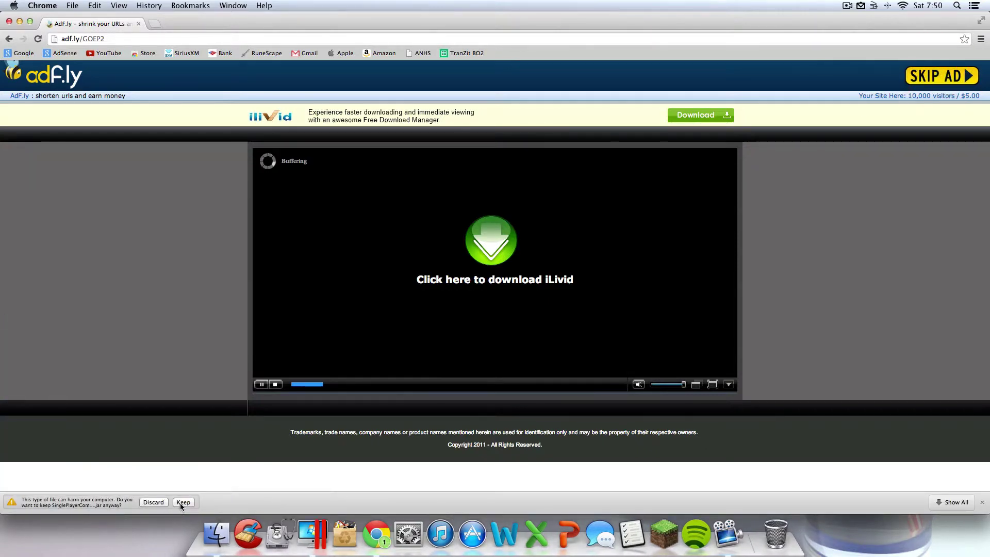
{"action": "left_click", "coordinate": [183, 503]}
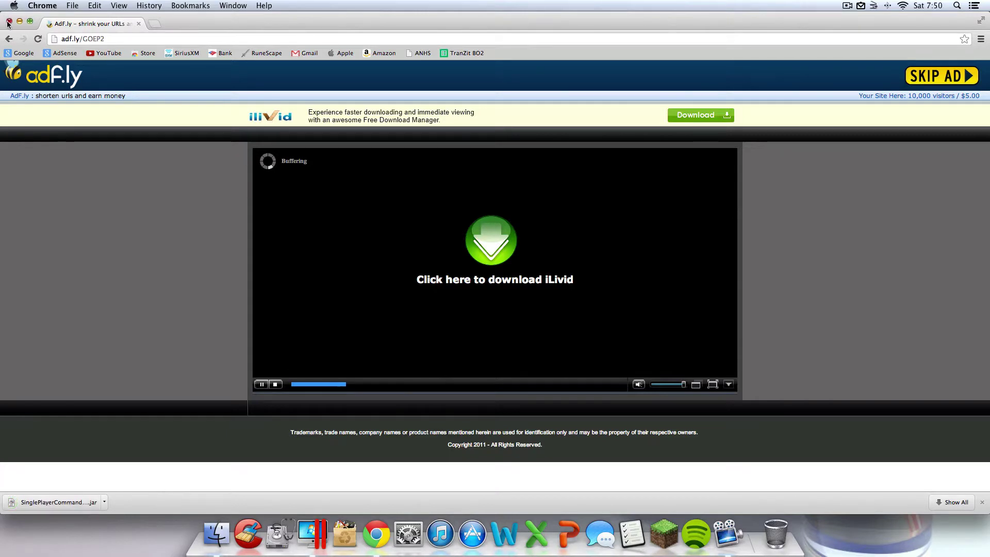
{"action": "left_click", "coordinate": [9, 21]}
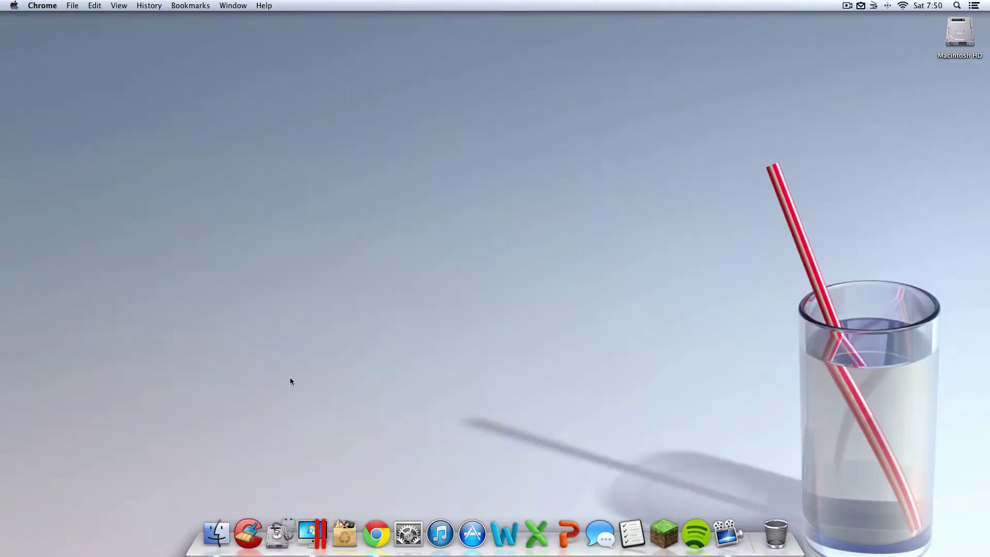
Move SinglePlayerCommands-MC1.4.6_V4.4.jar from the Downloads folder to the desktop in Finder and close the folder window
{"action": "left_click", "coordinate": [217, 522]}
{"action": "left_click", "coordinate": [40, 115]}
{"action": "left_click", "coordinate": [102, 60]}
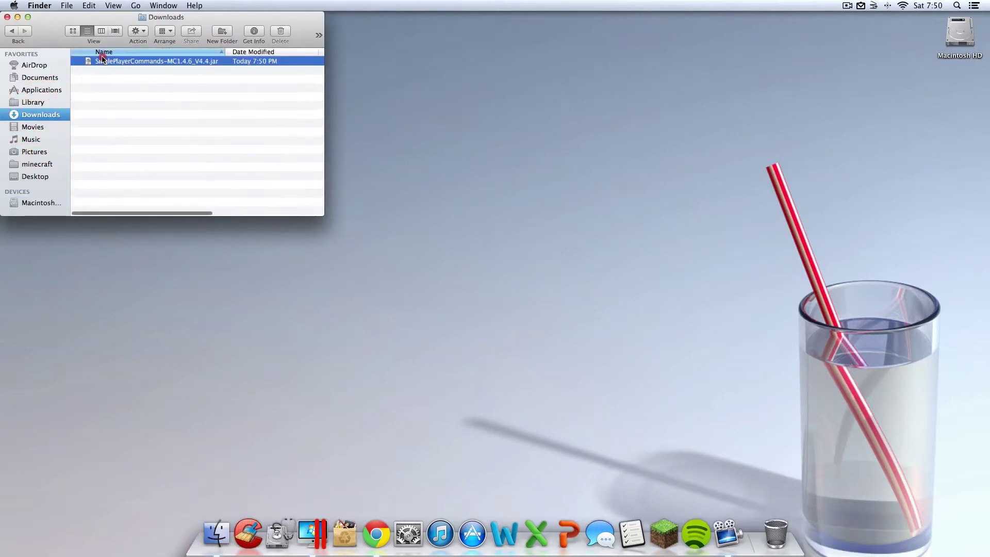
{"action": "scroll", "coordinate": [103, 60], "scroll_direction": "right", "scroll_amount": 5}
{"action": "scroll", "coordinate": [178, 97], "scroll_direction": "left", "scroll_amount": 2}
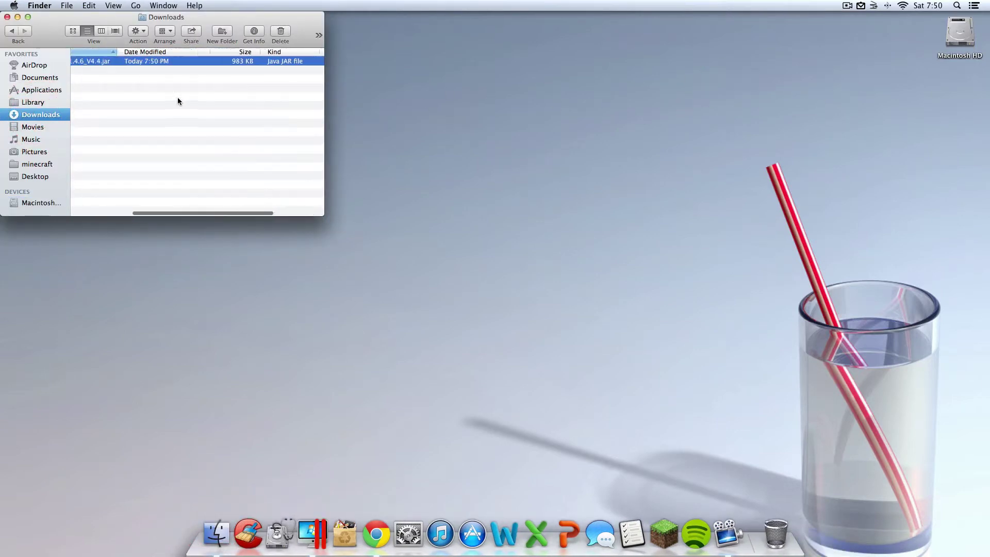
{"action": "scroll", "coordinate": [178, 101], "scroll_direction": "left", "scroll_amount": 2}
{"action": "left_click_drag", "start_coordinate": [129, 61], "coordinate": [938, 110]}
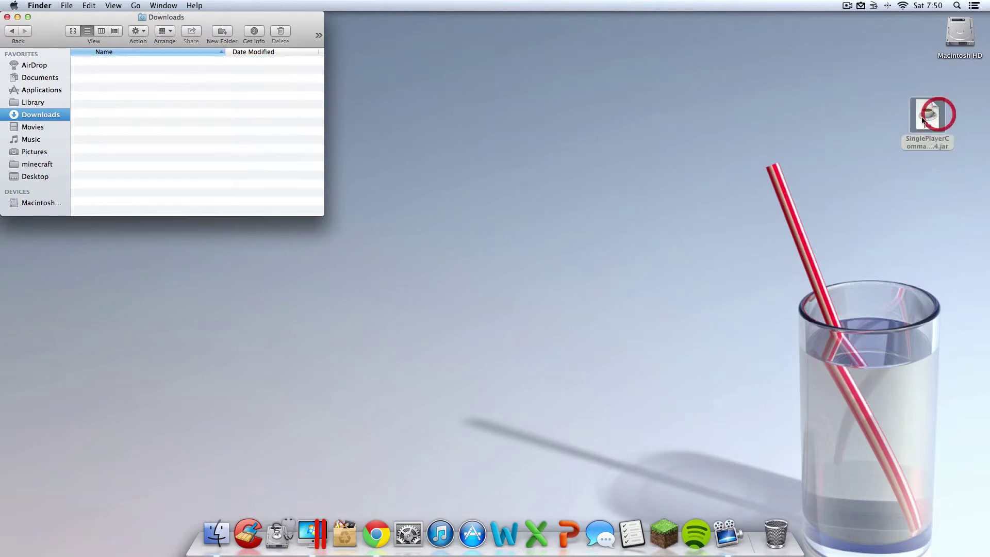
{"action": "left_click", "coordinate": [7, 17]}
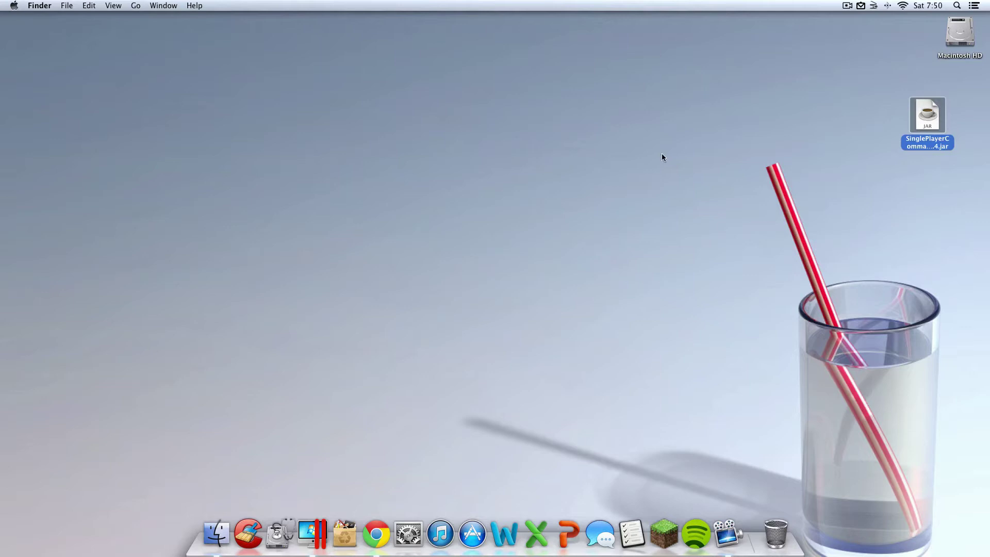
Place the JAR file just below the Macintosh HD icon and clean up the desktop icons
{"action": "left_click_drag", "start_coordinate": [930, 114], "coordinate": [963, 89]}
{"action": "right_click", "coordinate": [792, 132]}
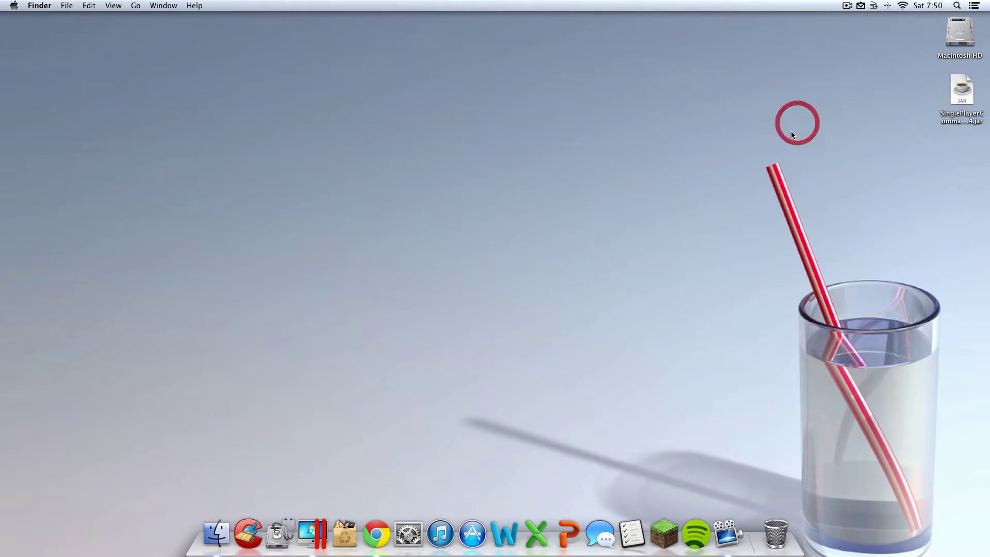
{"action": "left_click", "coordinate": [835, 178]}
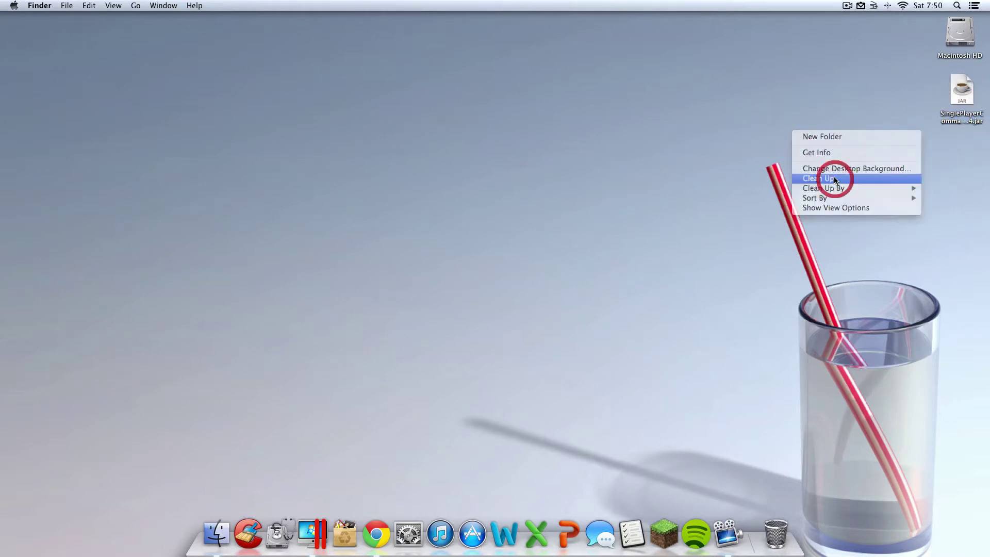
Launch the SinglePlayerCommands installer from the desktop and browse to the minecraft folder in Application Support as the installation location
{"action": "double_click", "coordinate": [958, 97]}
{"action": "left_click", "coordinate": [594, 203]}
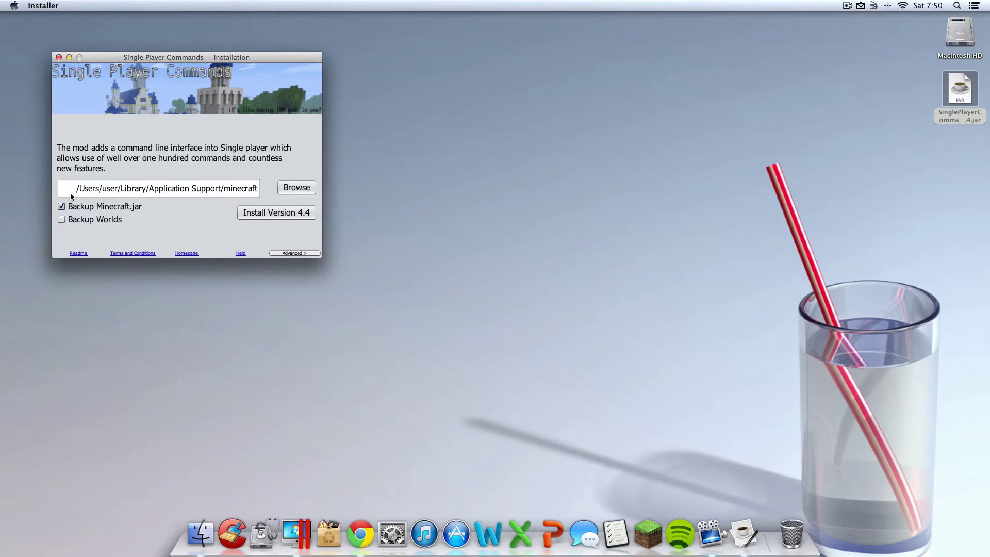
{"action": "left_click", "coordinate": [303, 191]}
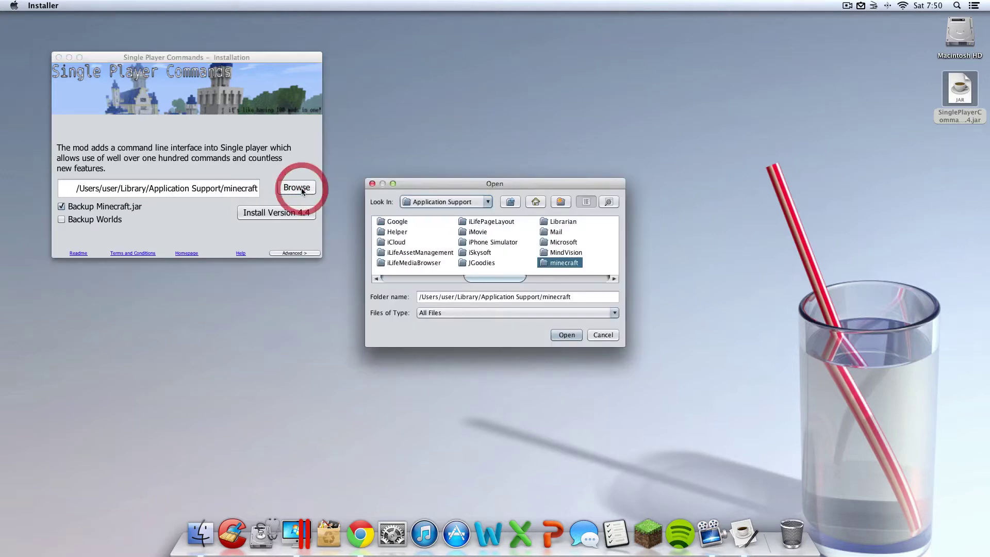
{"action": "double_click", "coordinate": [554, 264]}
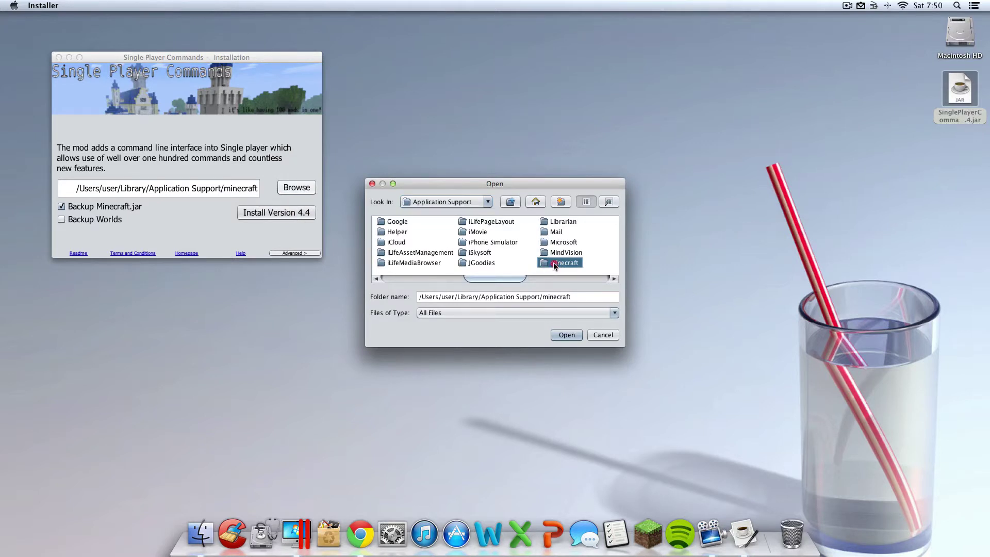
{"action": "left_click", "coordinate": [567, 335]}
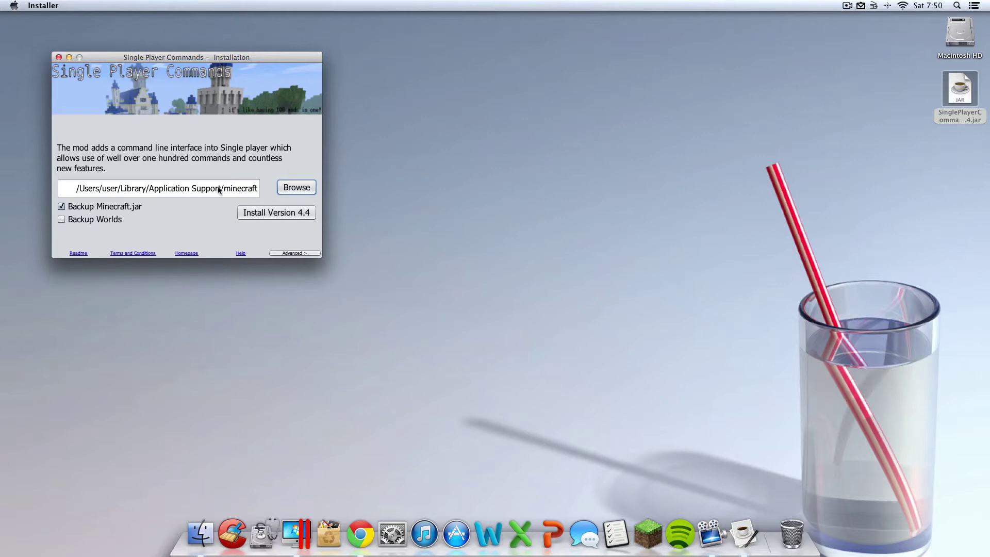
Reopen the installation folder chooser, find the minecraft folder within Application Support and select it again
{"action": "left_click_drag", "start_coordinate": [219, 190], "coordinate": [256, 188]}
{"action": "left_click", "coordinate": [297, 188]}
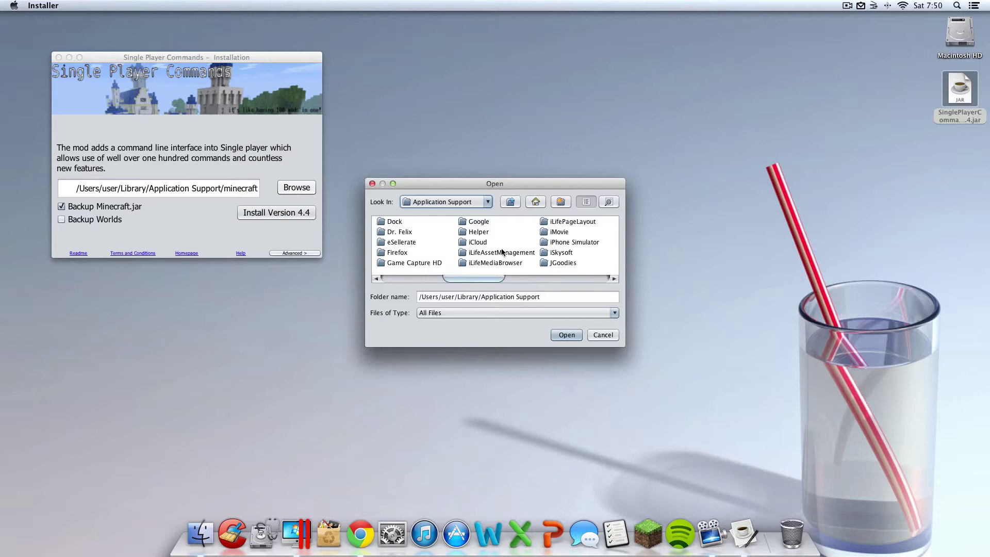
{"action": "scroll", "coordinate": [557, 246], "scroll_direction": "right", "scroll_amount": 5}
{"action": "scroll", "coordinate": [557, 246], "scroll_direction": "left", "scroll_amount": 5}
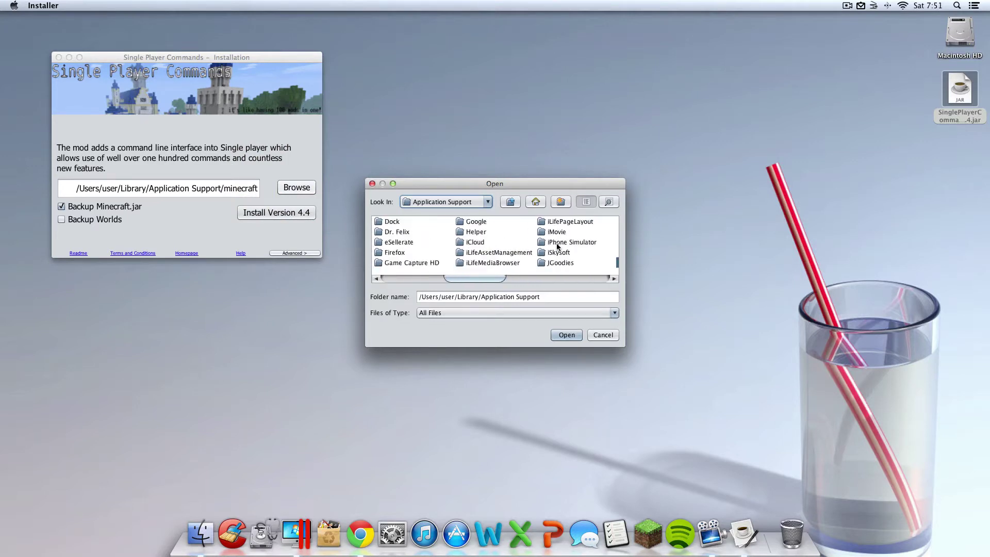
{"action": "scroll", "coordinate": [557, 246], "scroll_direction": "right", "scroll_amount": 2}
{"action": "left_click", "coordinate": [555, 262]}
{"action": "double_click", "coordinate": [555, 262]}
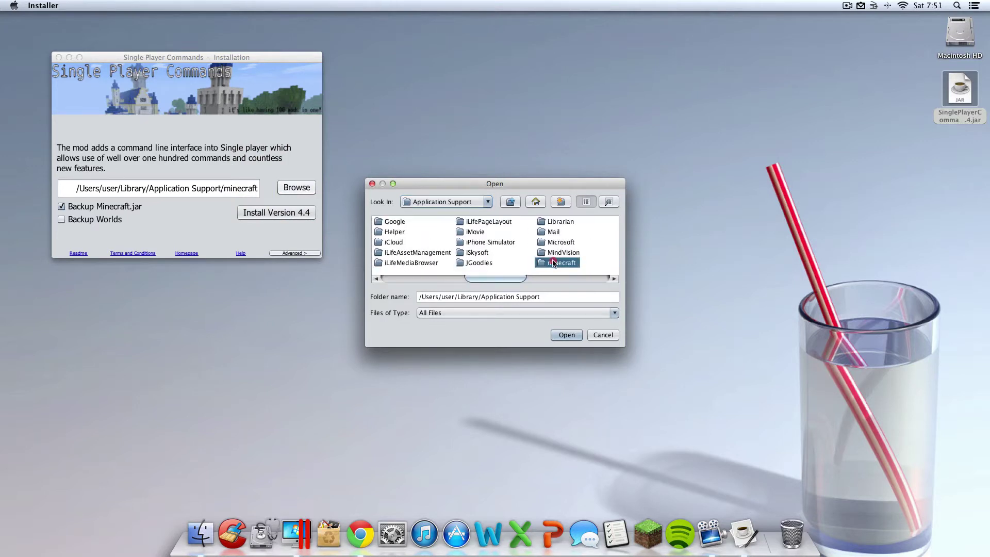
{"action": "left_click", "coordinate": [566, 334]}
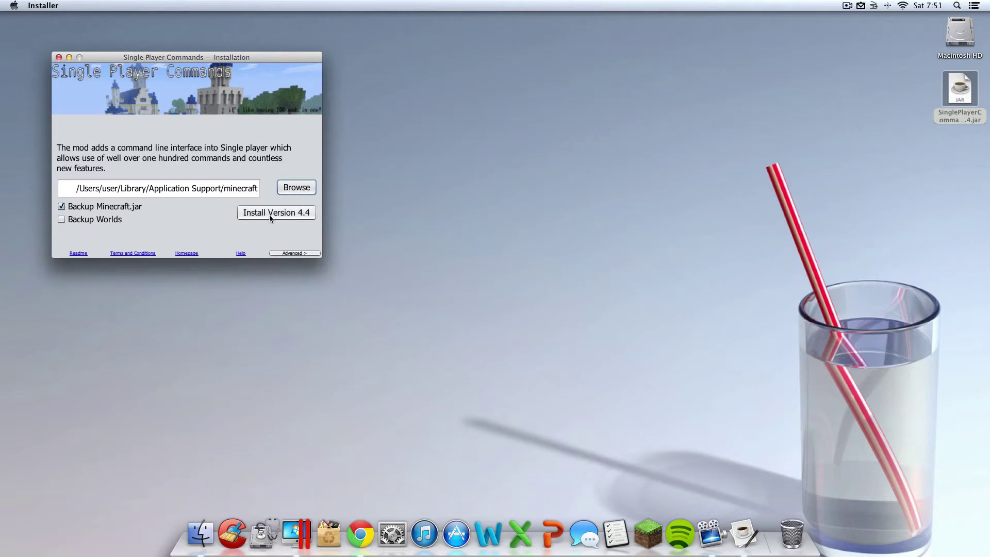
Turn off the Minecraft.jar backup and install version 4.4 of the mod
{"action": "left_click", "coordinate": [61, 207]}
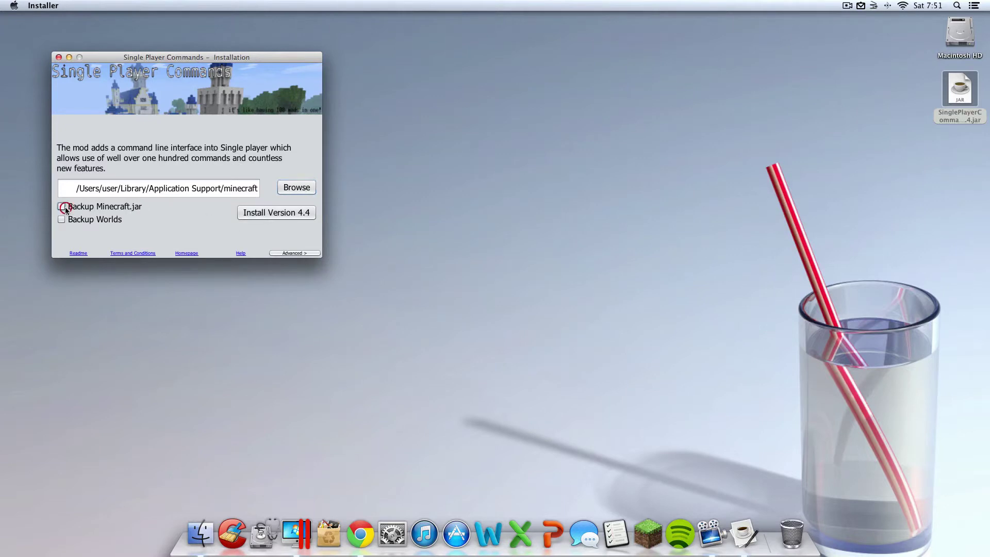
{"action": "left_click", "coordinate": [285, 215]}
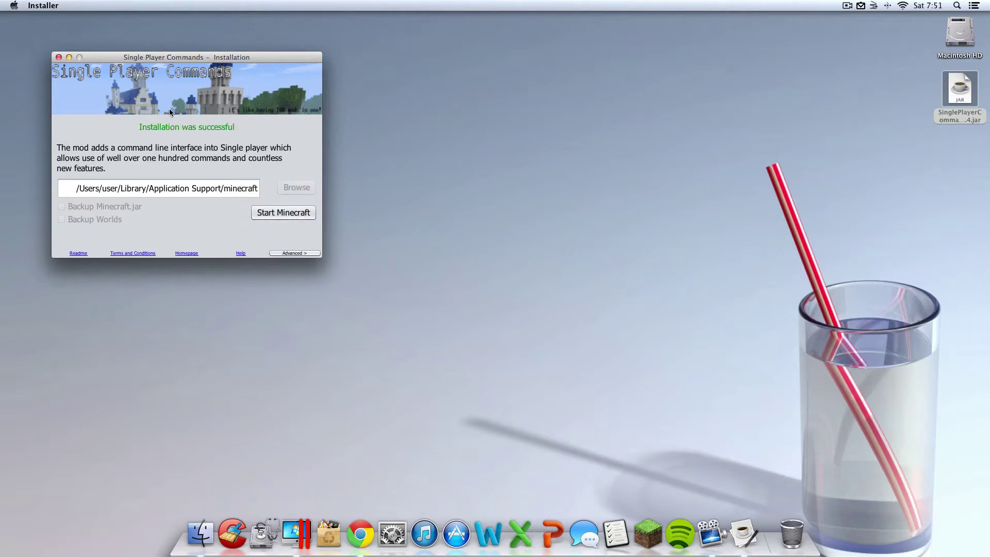
Move the installer window out of the way, start Minecraft and log in with the remembered account
{"action": "left_click", "coordinate": [289, 213]}
{"action": "left_click_drag", "start_coordinate": [112, 58], "coordinate": [62, 8]}
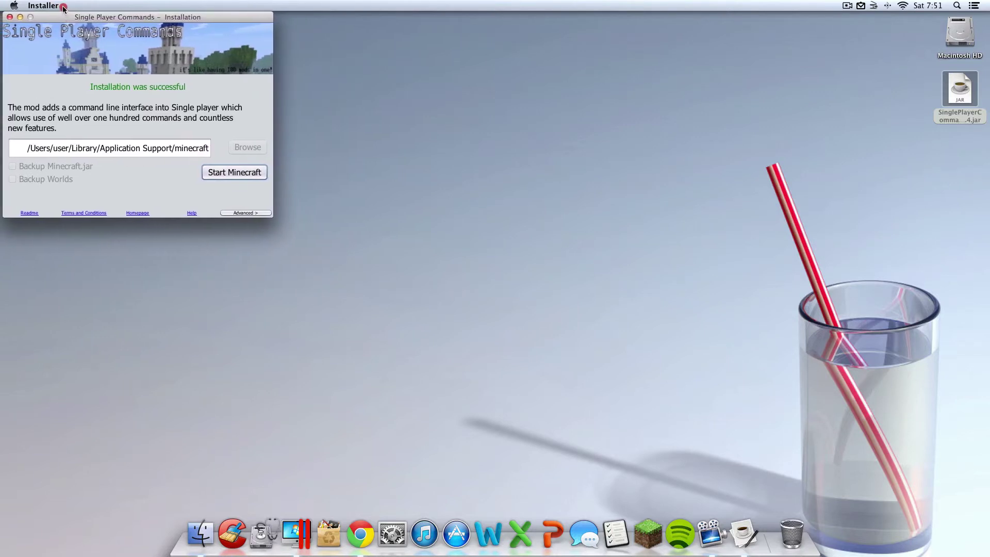
{"action": "left_click", "coordinate": [653, 528]}
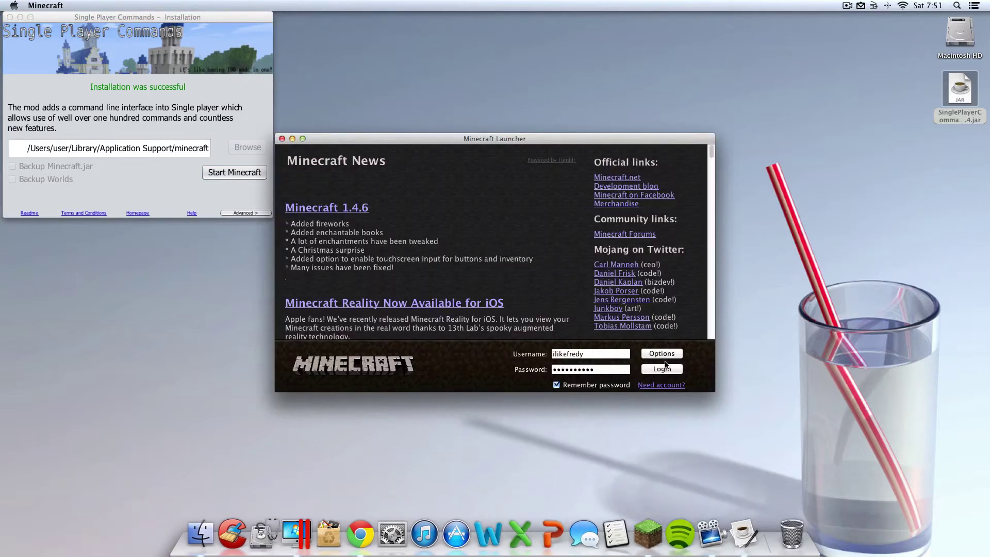
{"action": "left_click", "coordinate": [667, 367]}
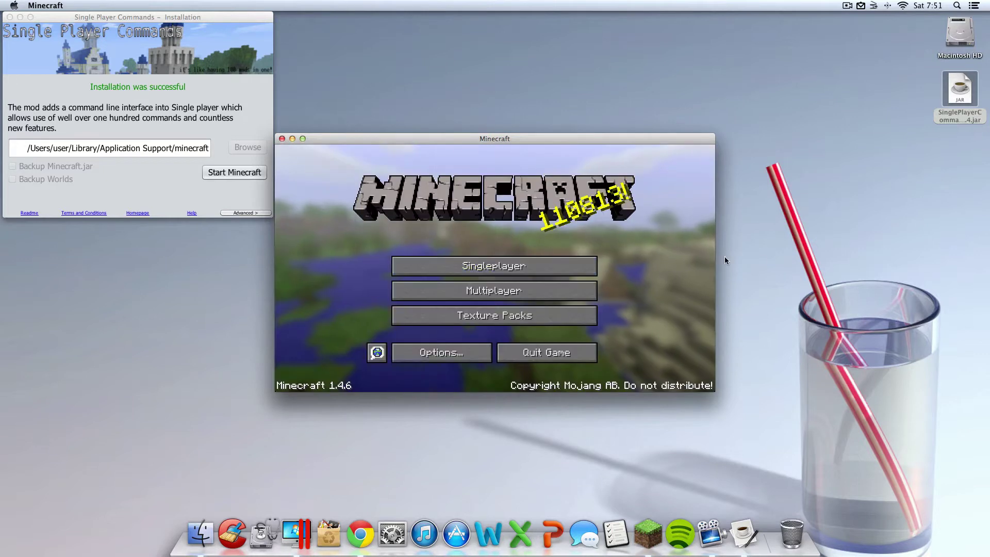
Load the existing singleplayer world New World and enlarge the game window to fill the screen
{"action": "left_click", "coordinate": [841, 261]}
{"action": "left_click", "coordinate": [539, 271]}
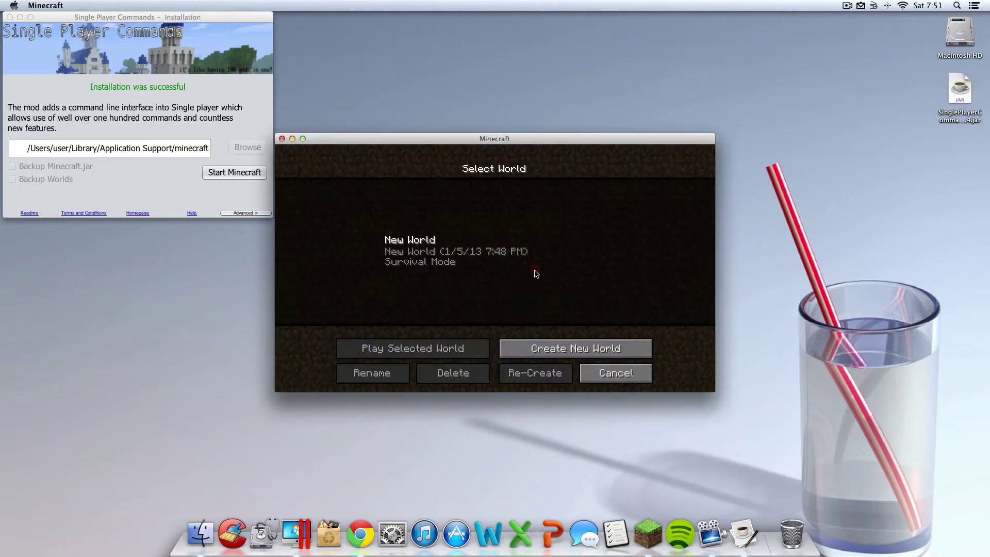
{"action": "double_click", "coordinate": [413, 258]}
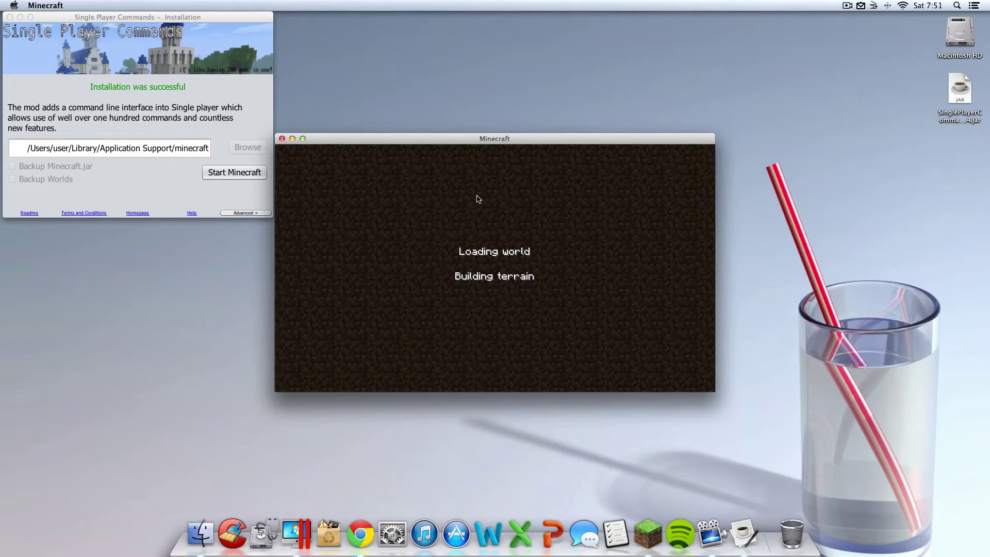
{"action": "left_click", "coordinate": [303, 139]}
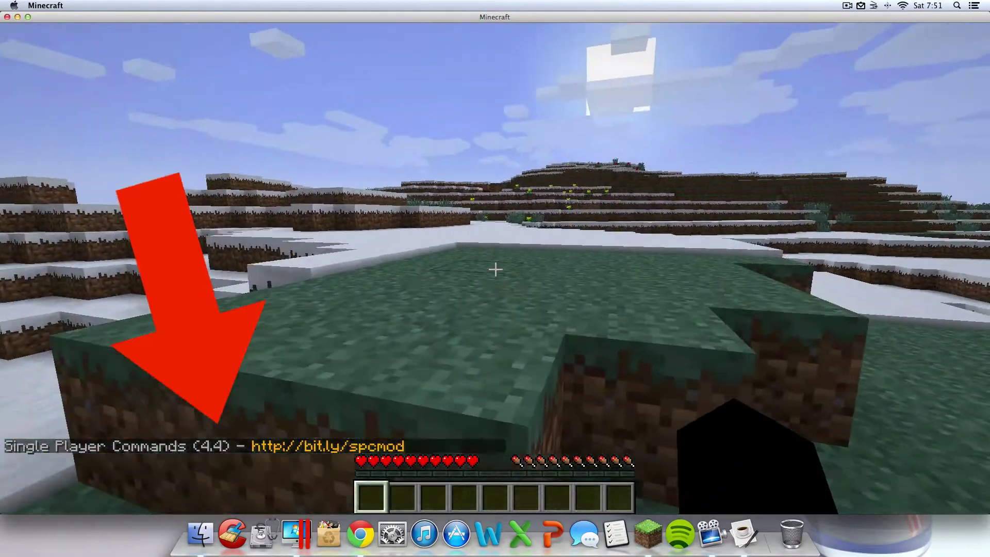
Run the //wand command in the game chat to obtain the WorldEdit wooden axe
{"action": "key", "text": "e"}
{"action": "key", "text": "e"}
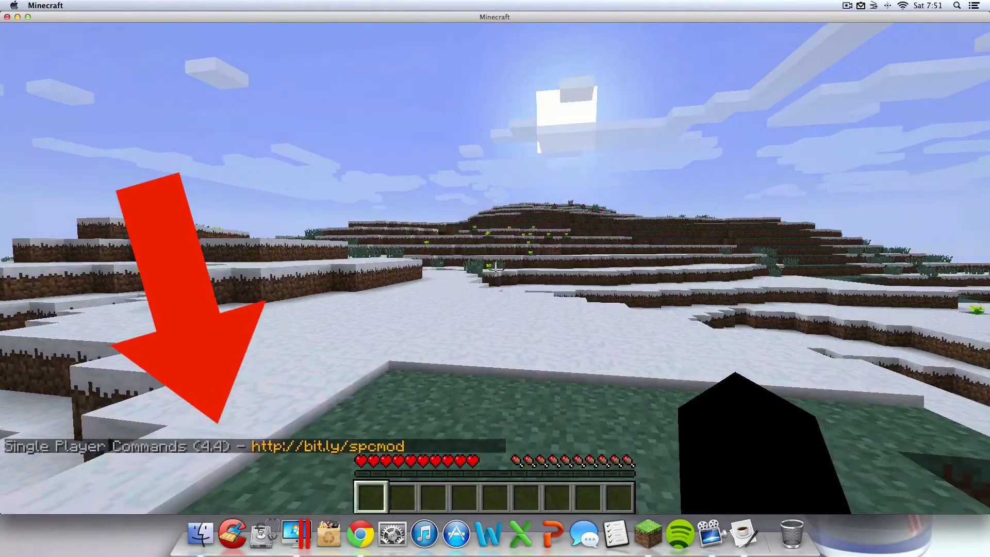
{"action": "key", "text": "slash"}
{"action": "type", "text": "//"}
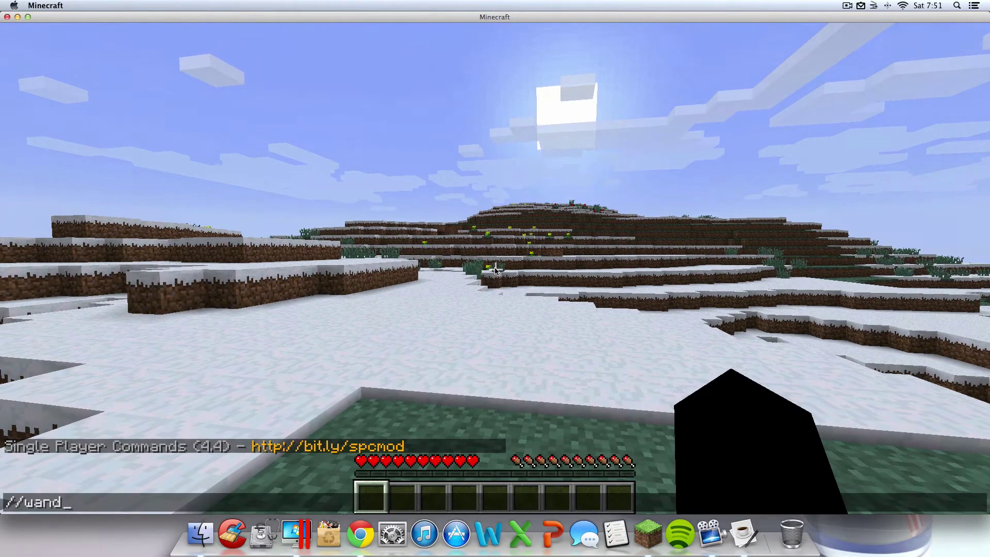
{"action": "type", "text": "wand"}
{"action": "key", "text": "Return"}
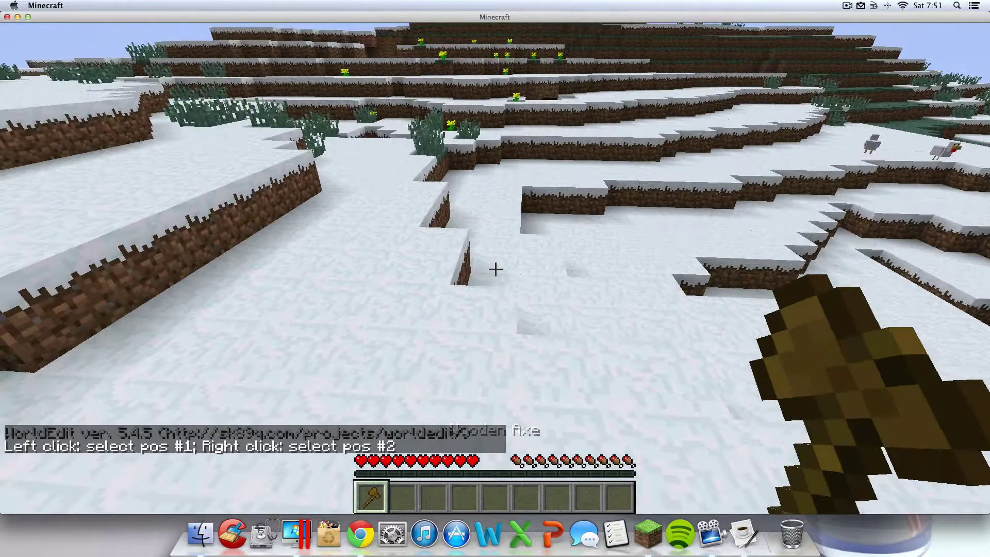
Mark the two ends of a 13-block row along the snow's edge as WorldEdit positions with the wooden axe
{"action": "left_click", "coordinate": [495, 269]}
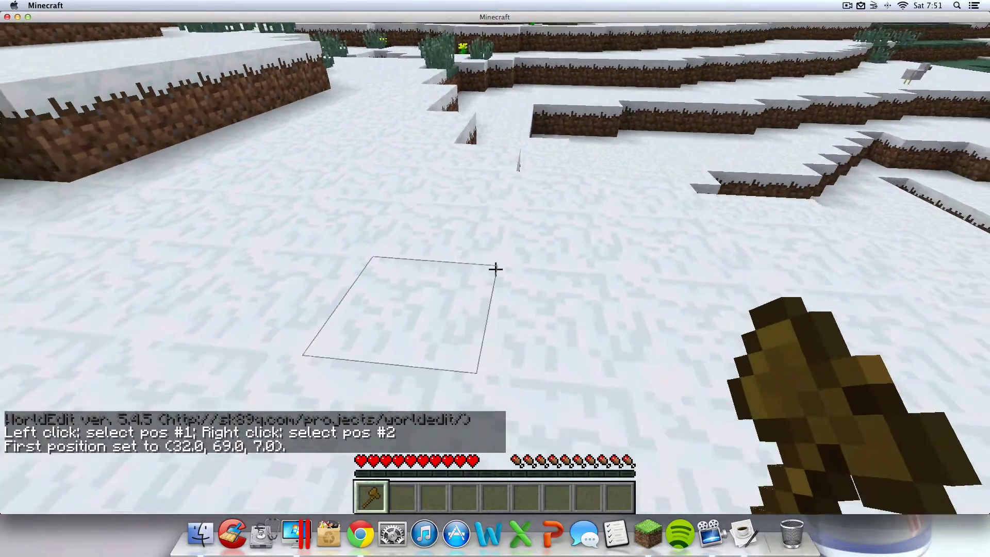
{"action": "key", "text": "w"}
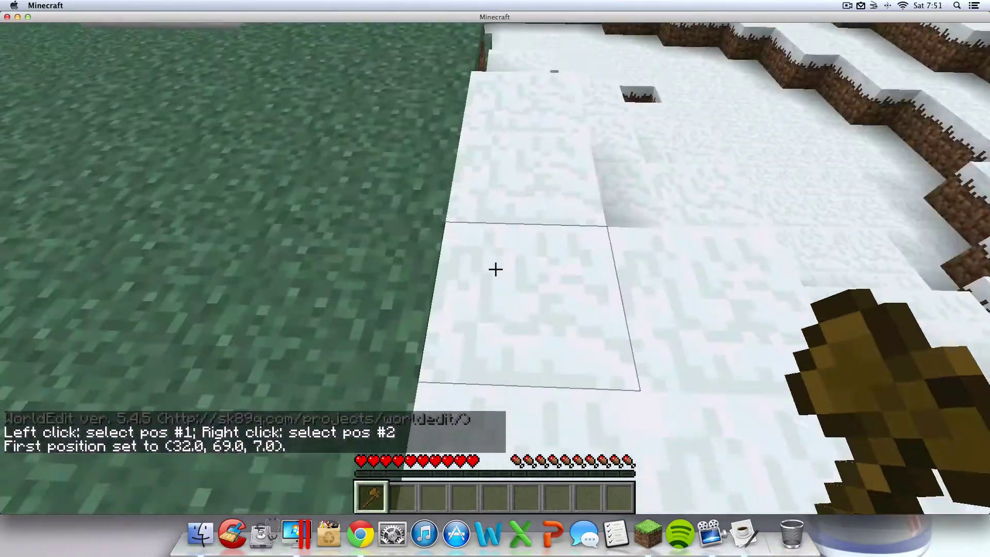
{"action": "key", "text": "w"}
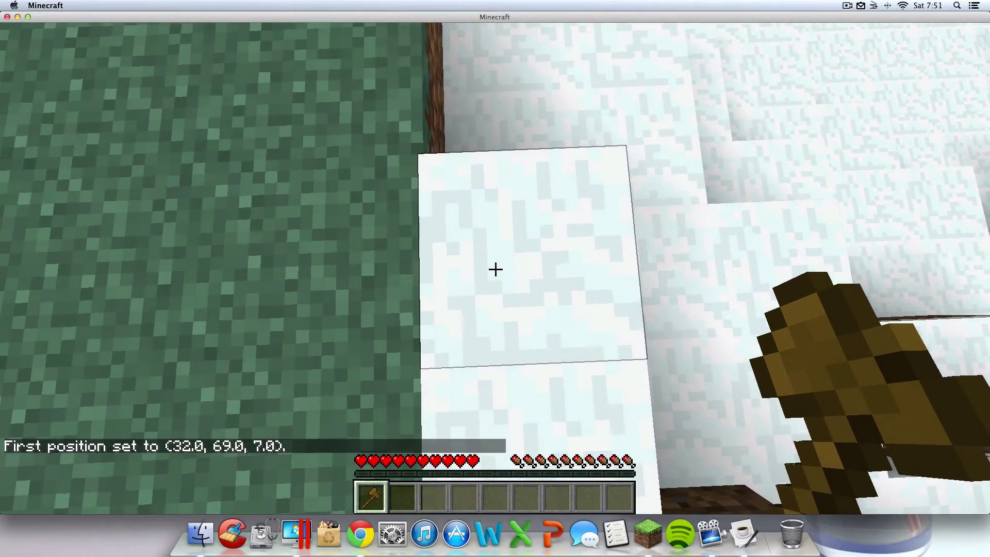
{"action": "right_click", "coordinate": [495, 269]}
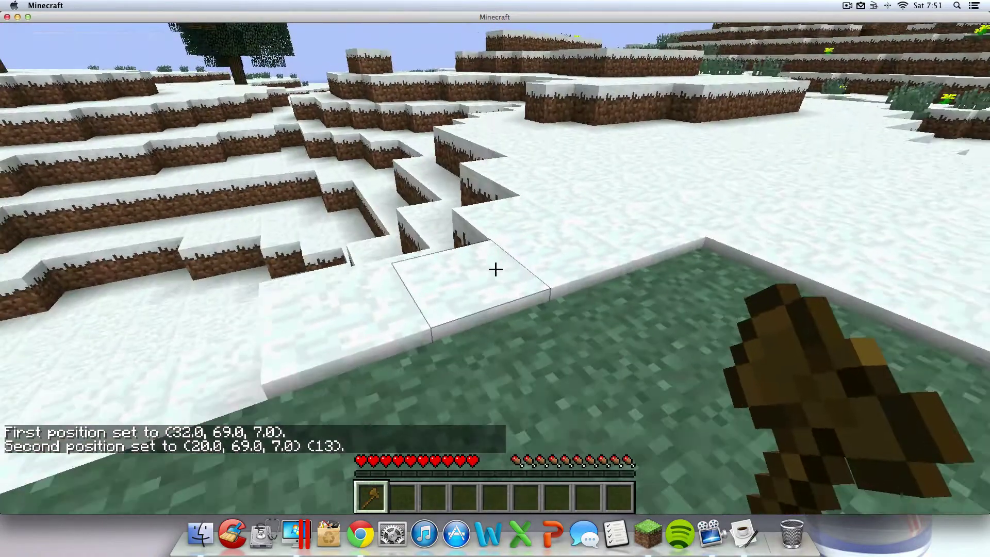
Fill the selected row of blocks with stone by running the //set stone command
{"action": "key", "text": "t"}
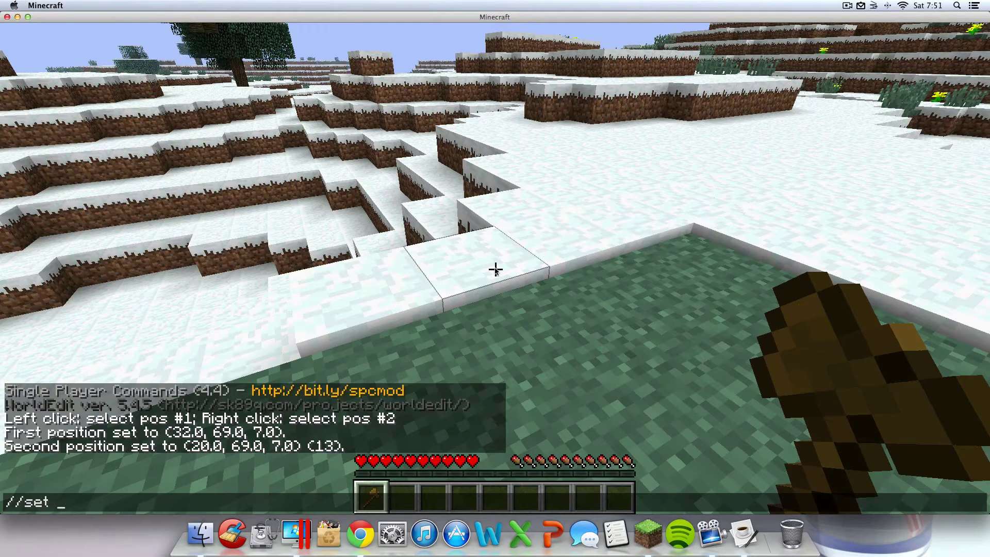
{"action": "type", "text": "//set stone"}
{"action": "key", "text": "Return"}
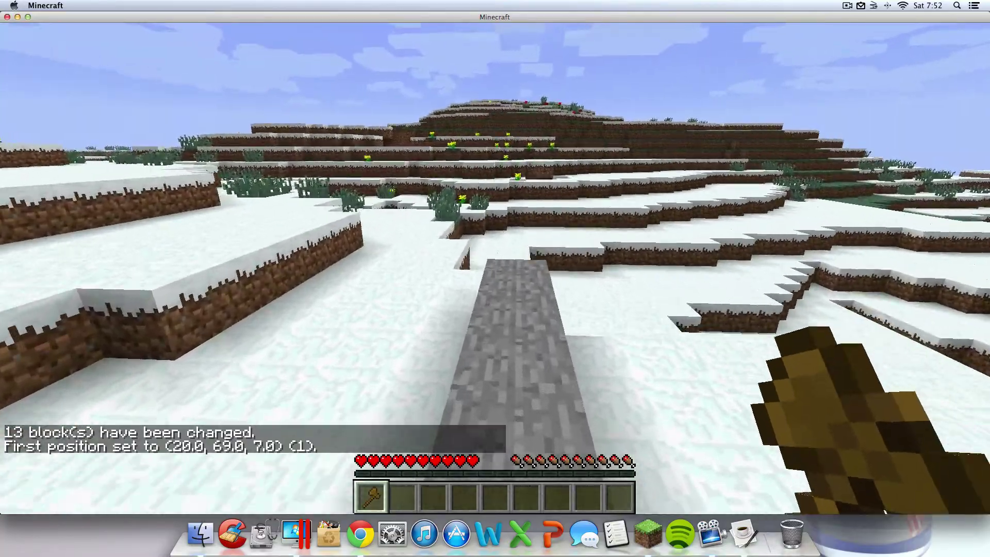
Walk from the stone row up to the snowy hilltop and set the second WorldEdit position there with the wooden axe
{"action": "key", "text": "w"}
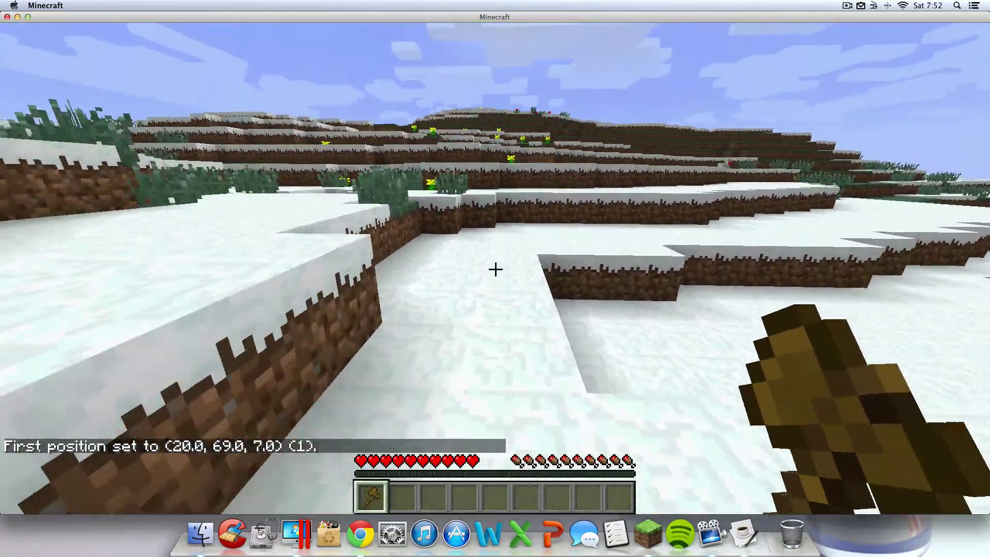
{"action": "key", "text": "w"}
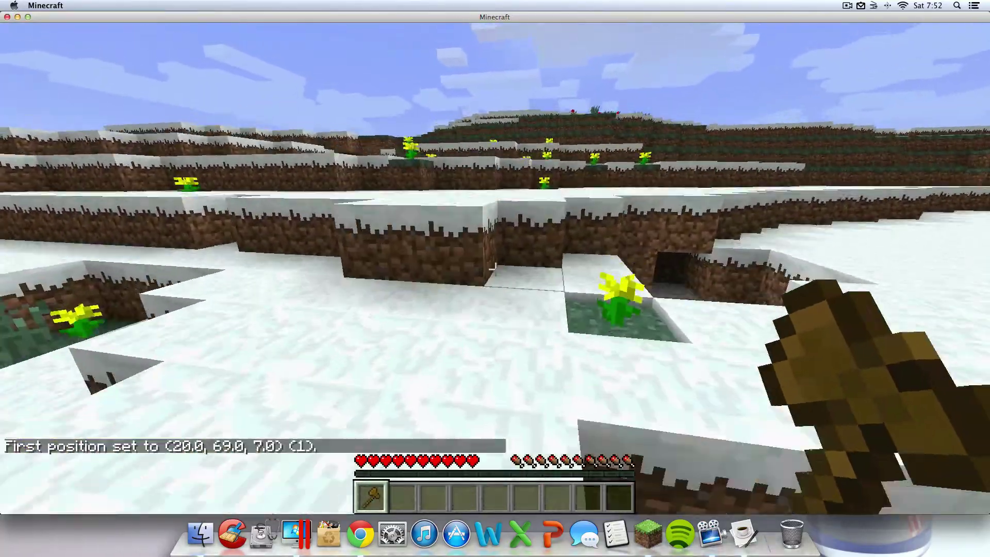
{"action": "key", "text": "s"}
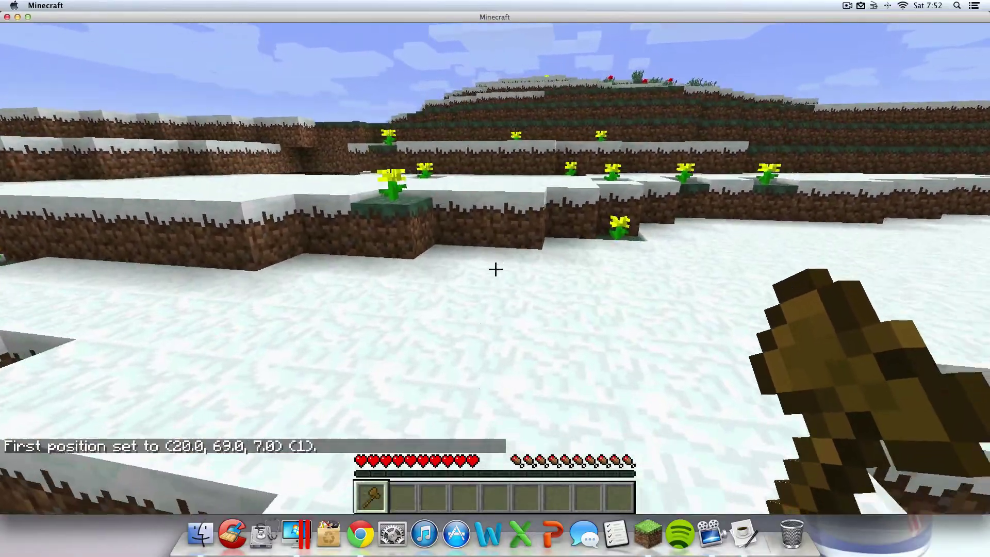
{"action": "key", "text": "w"}
{"action": "key", "text": "space"}
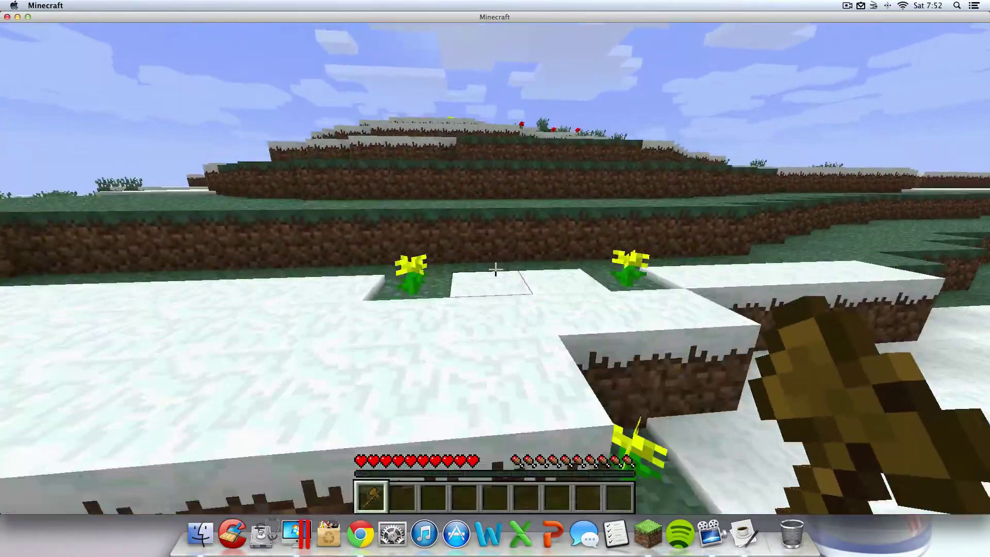
{"action": "key", "text": "w"}
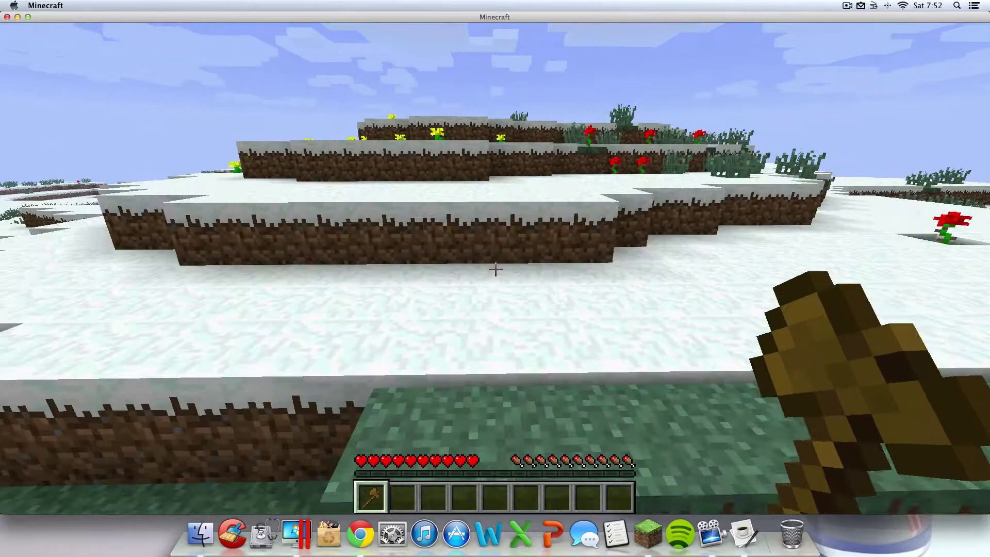
{"action": "key", "text": "w"}
{"action": "scroll", "coordinate": [495, 269], "scroll_direction": "up", "scroll_amount": 1}
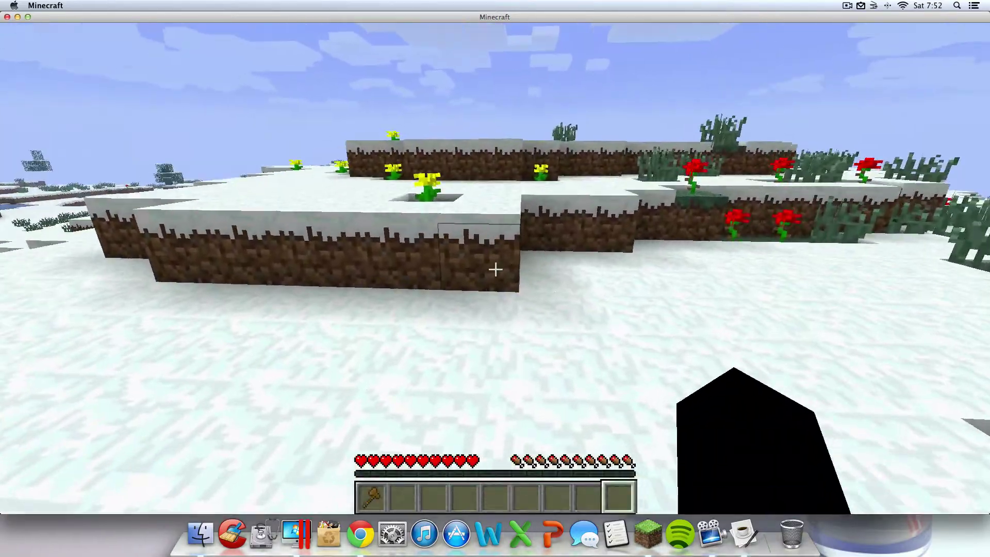
{"action": "key", "text": "w"}
{"action": "scroll", "coordinate": [496, 269], "scroll_direction": "down", "scroll_amount": 1}
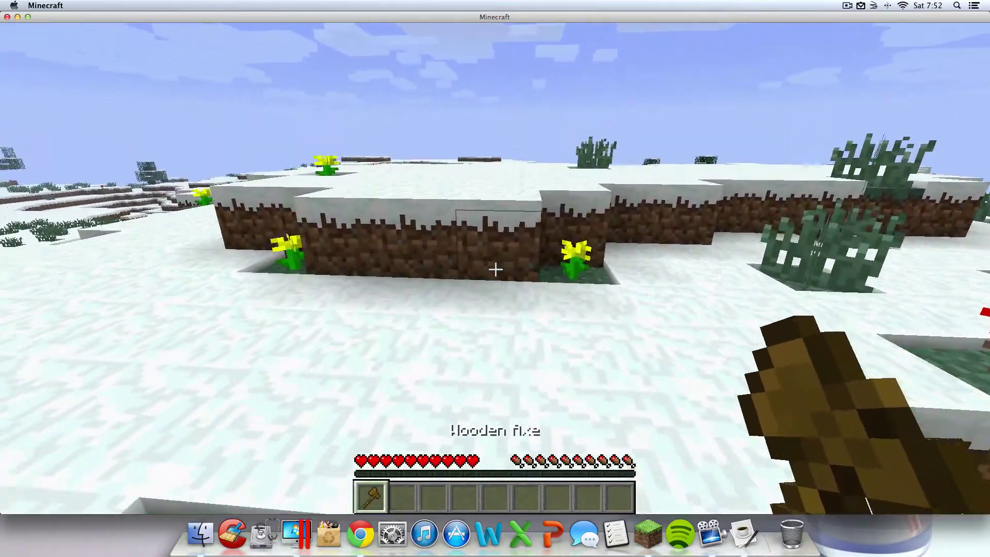
{"action": "key", "text": "w"}
{"action": "key", "text": "space"}
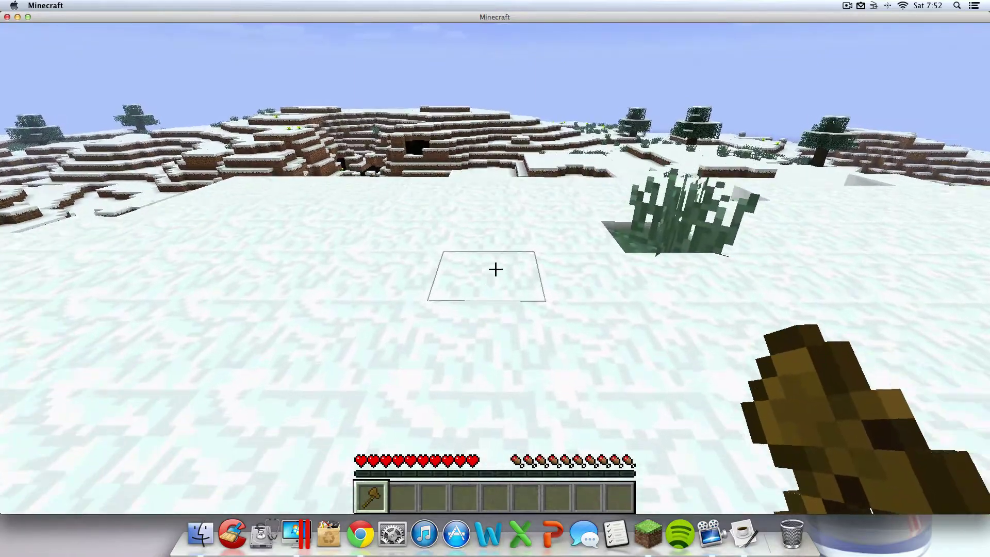
{"action": "right_click", "coordinate": [495, 269]}
Fill the large selected region with TNT using the //set tnt command and inspect the block from both sides
{"action": "key", "text": "t"}
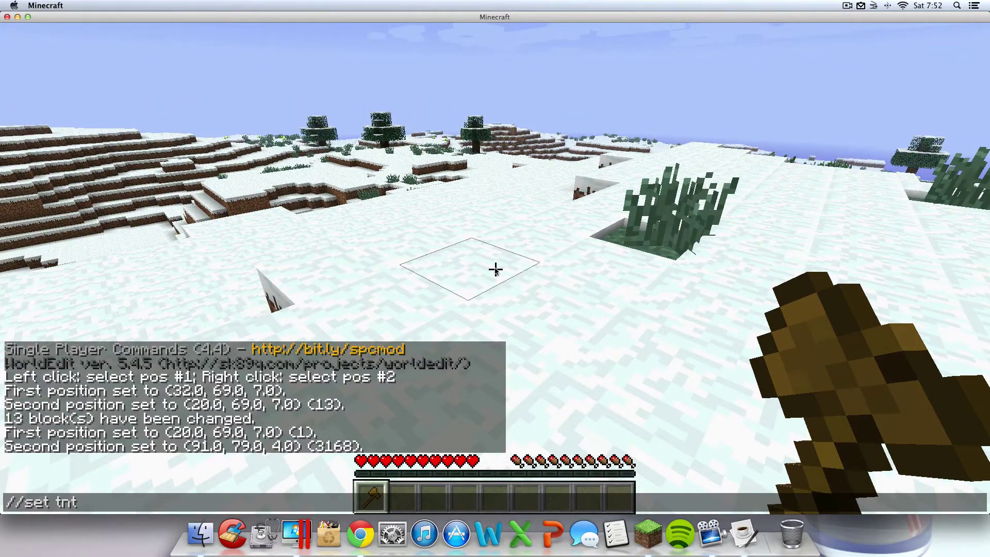
{"action": "key", "text": "Return"}
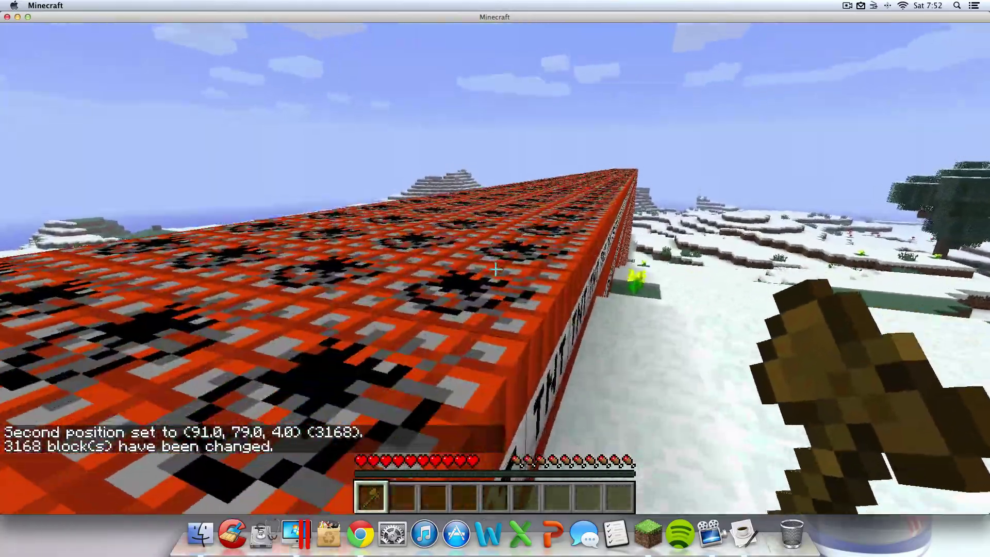
{"action": "key", "text": "d"}
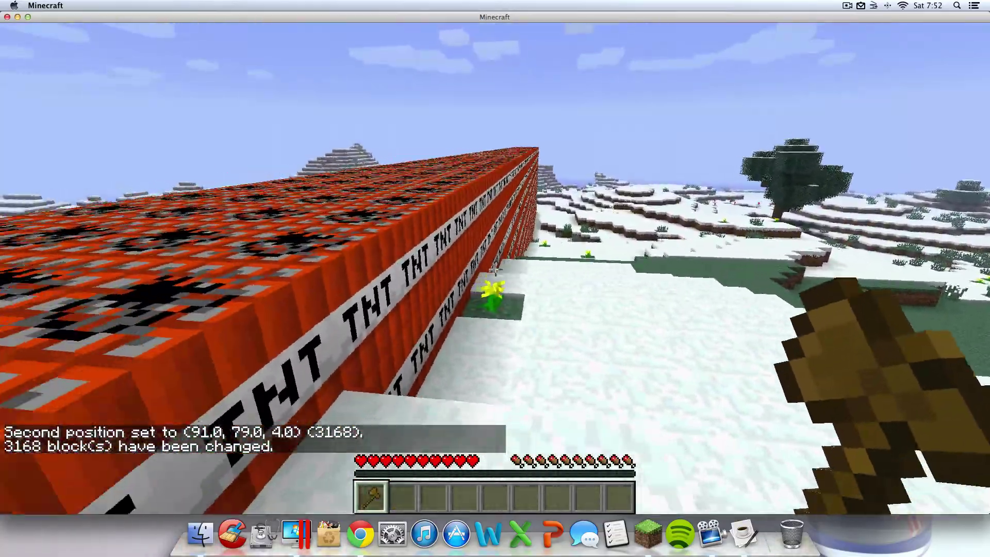
{"action": "key", "text": "a"}
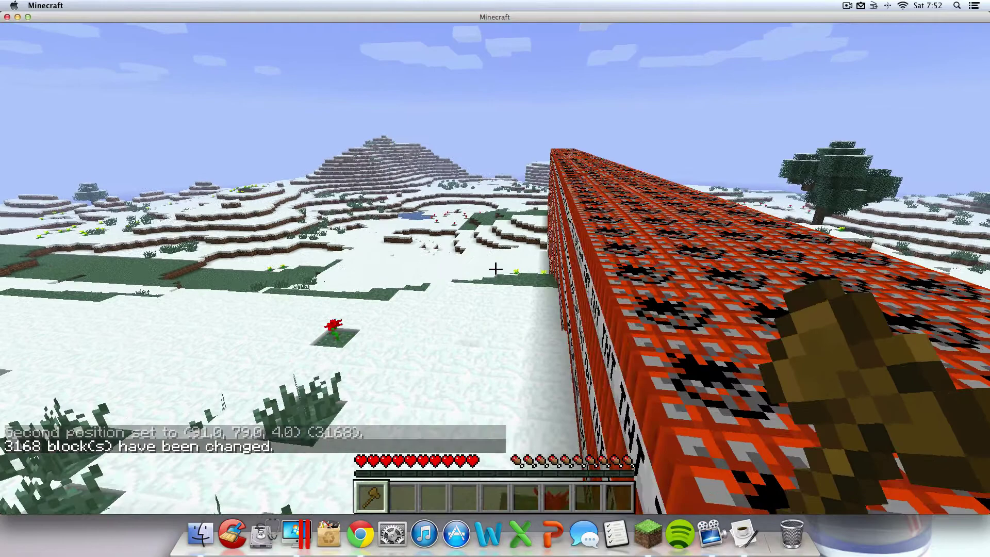
Save and quit the world to the title screen, and close both Minecraft and the mod installer
{"action": "key", "text": "Escape"}
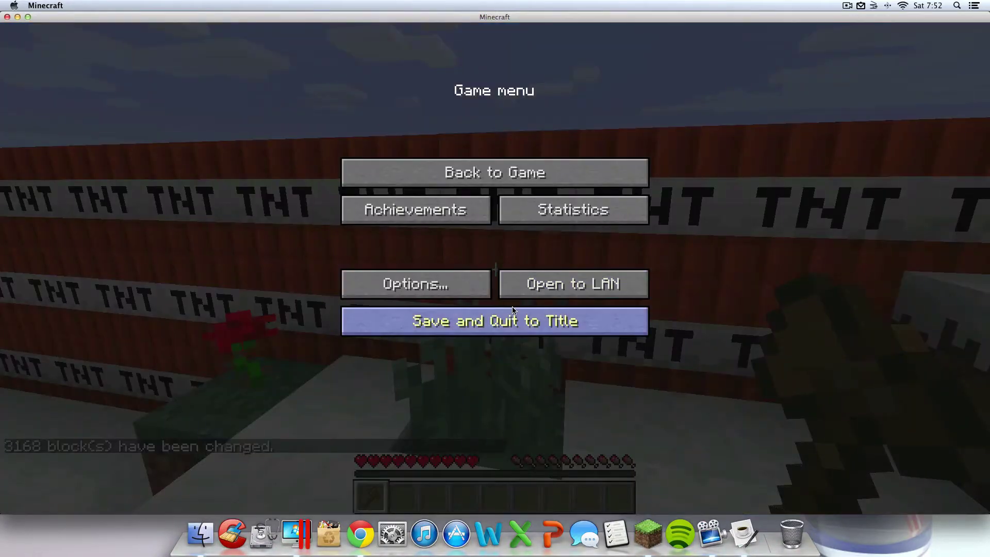
{"action": "left_click", "coordinate": [513, 315]}
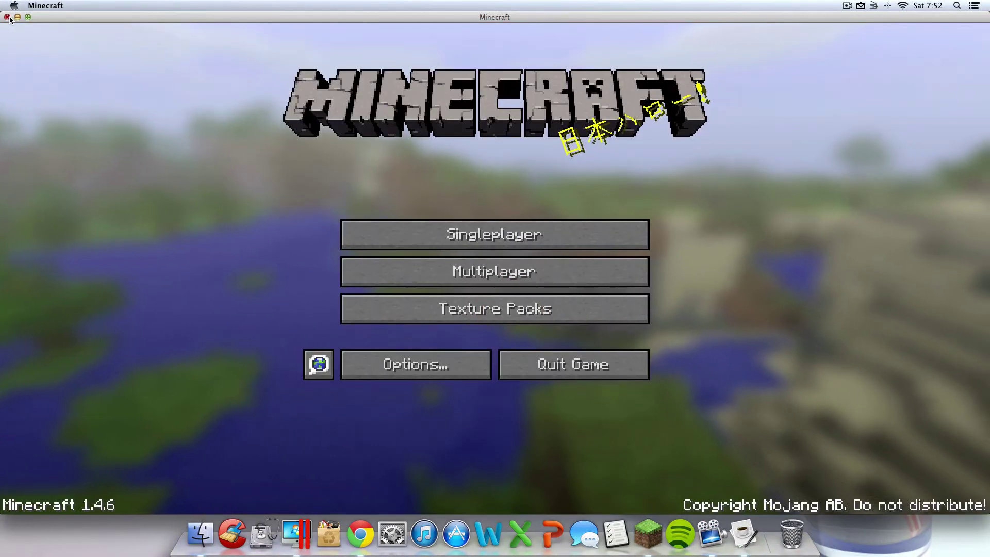
{"action": "left_click", "coordinate": [7, 17]}
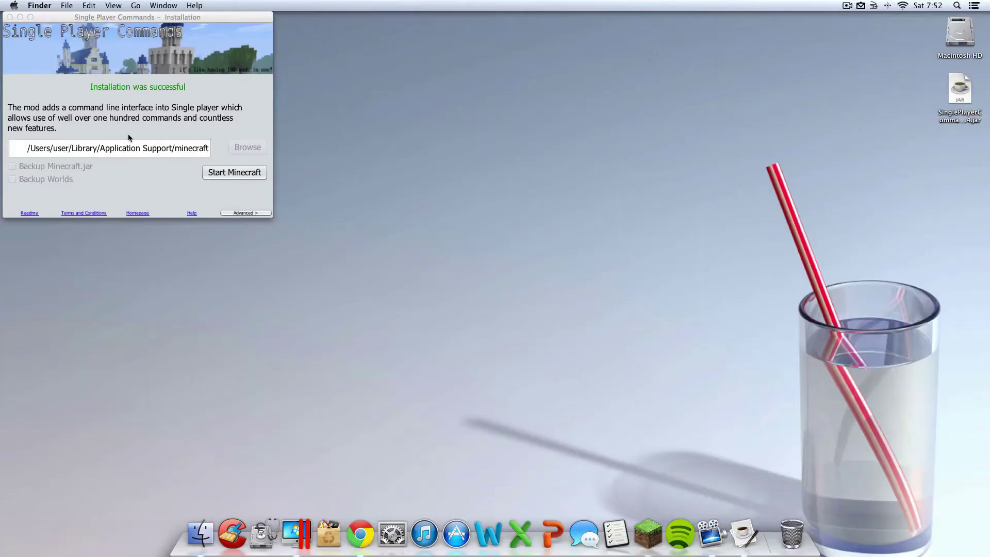
{"action": "left_click", "coordinate": [10, 17]}
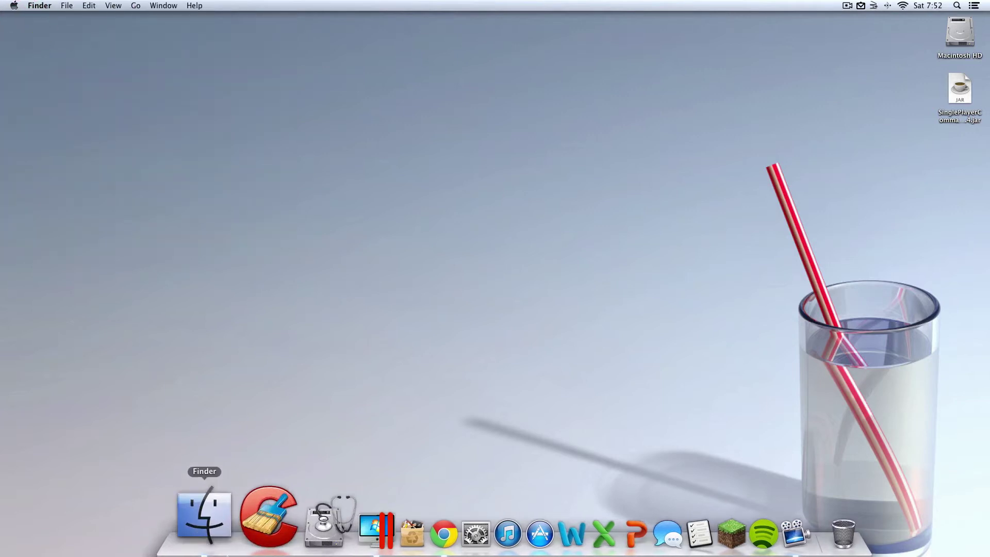
{"action": "left_click", "coordinate": [179, 117]}
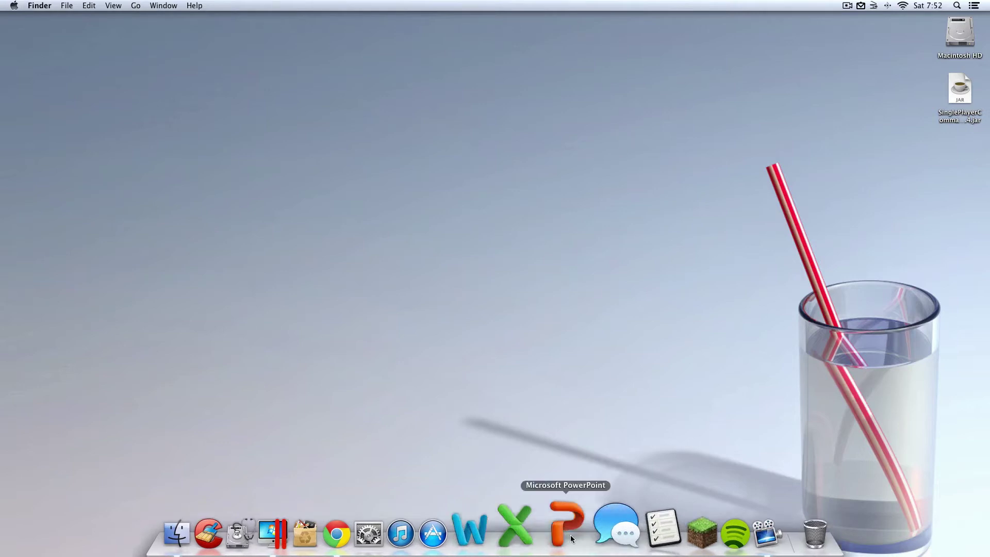
{"action": "left_click", "coordinate": [372, 528]}
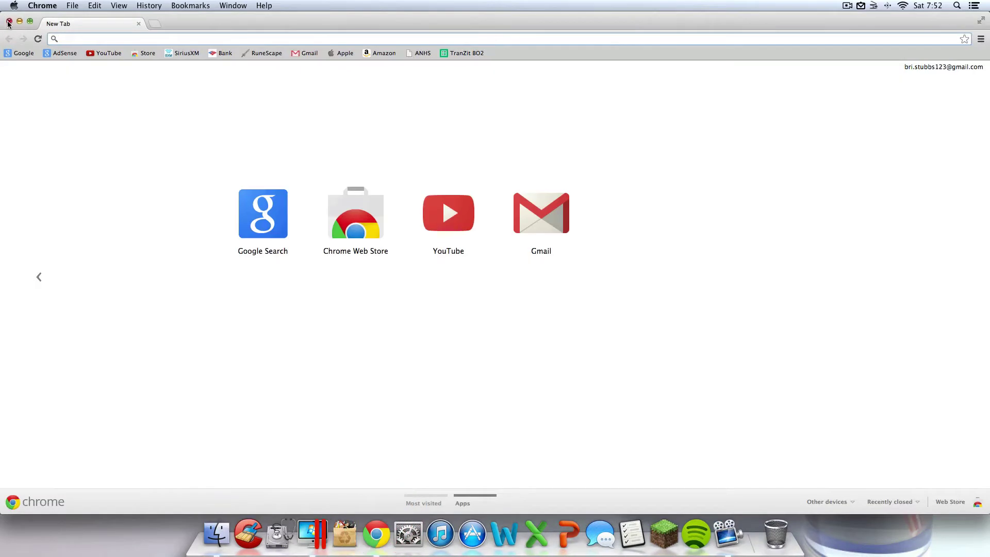
{"action": "left_click", "coordinate": [9, 21]}
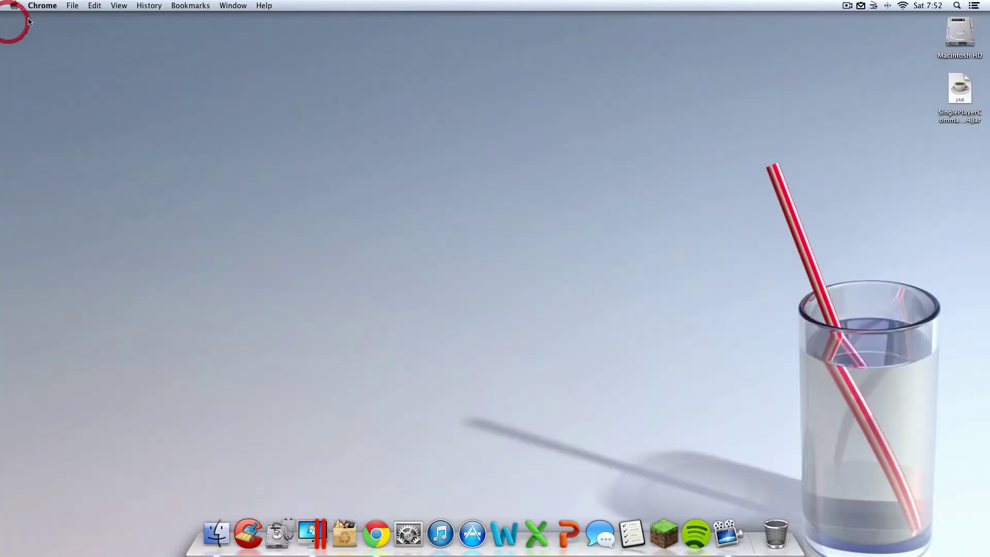
Switch to Finder and go to the ~/Library folder
{"action": "left_click", "coordinate": [315, 210]}
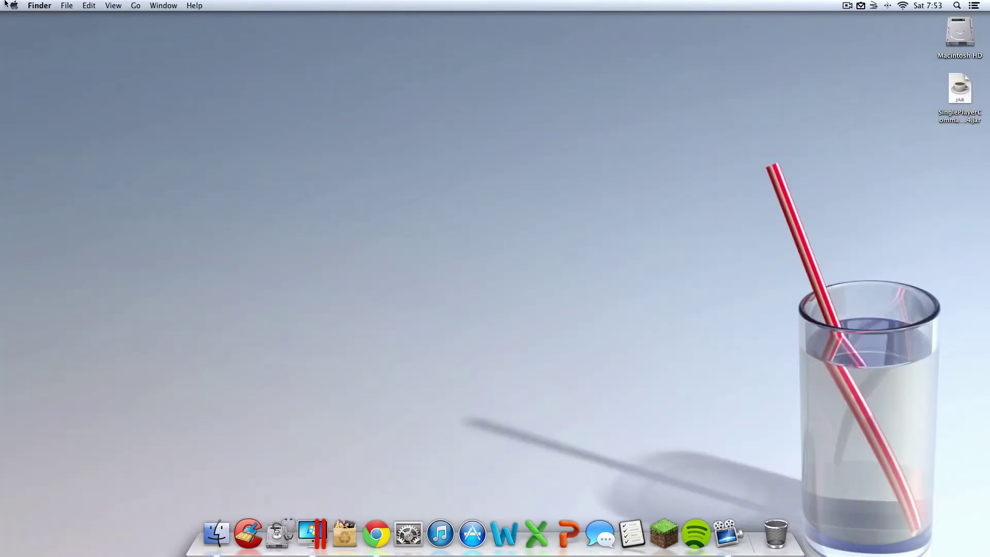
{"action": "left_click", "coordinate": [135, 5]}
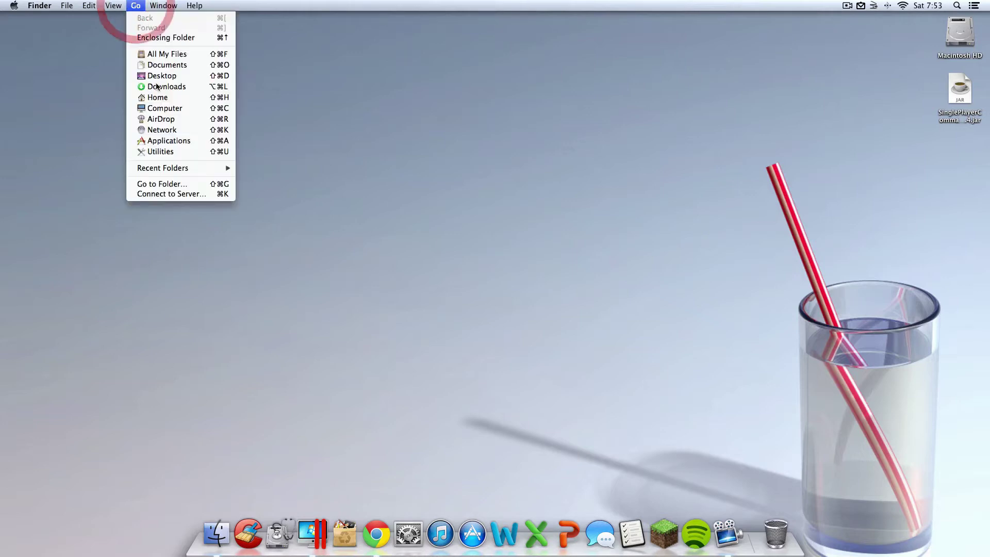
{"action": "left_click", "coordinate": [175, 185]}
{"action": "left_click", "coordinate": [405, 159]}
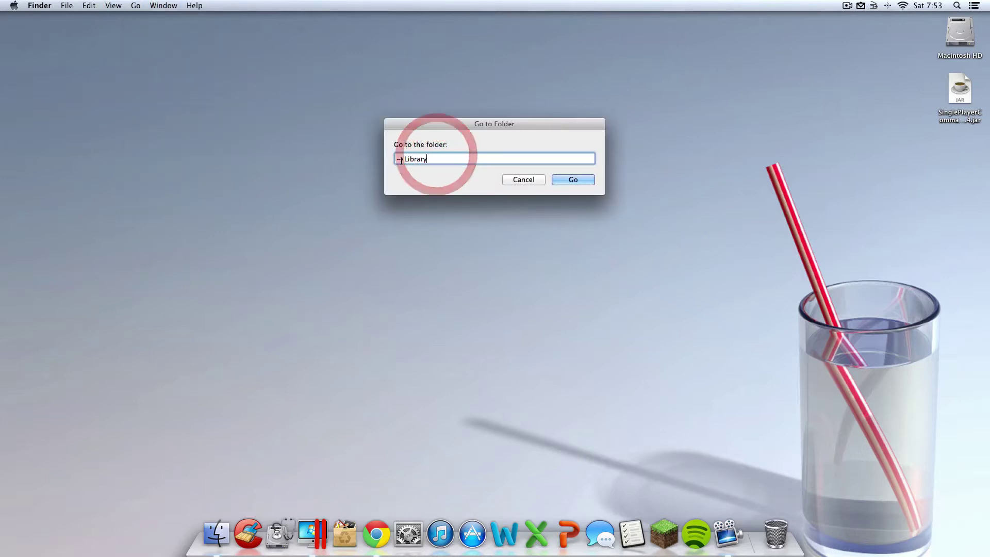
{"action": "key", "text": "super+a"}
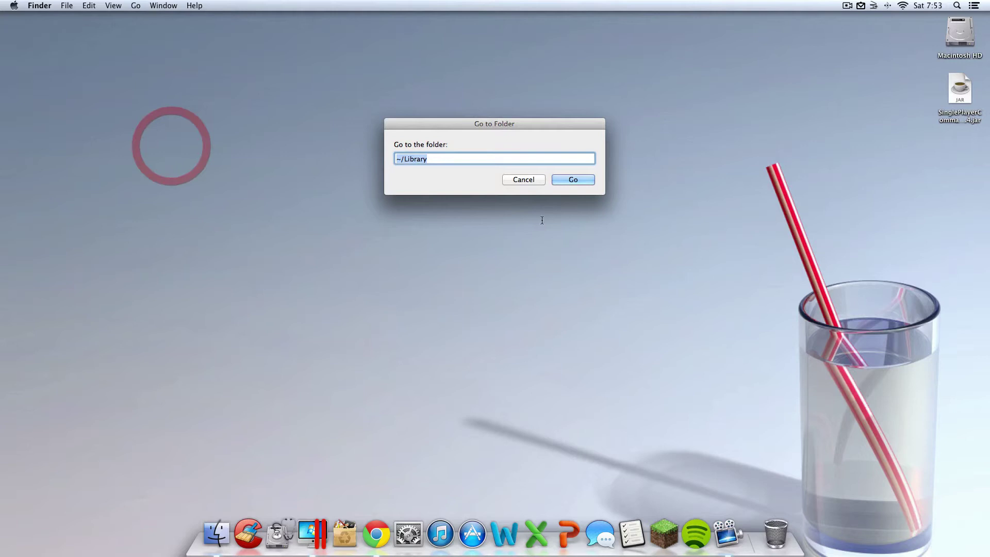
{"action": "left_click", "coordinate": [587, 180]}
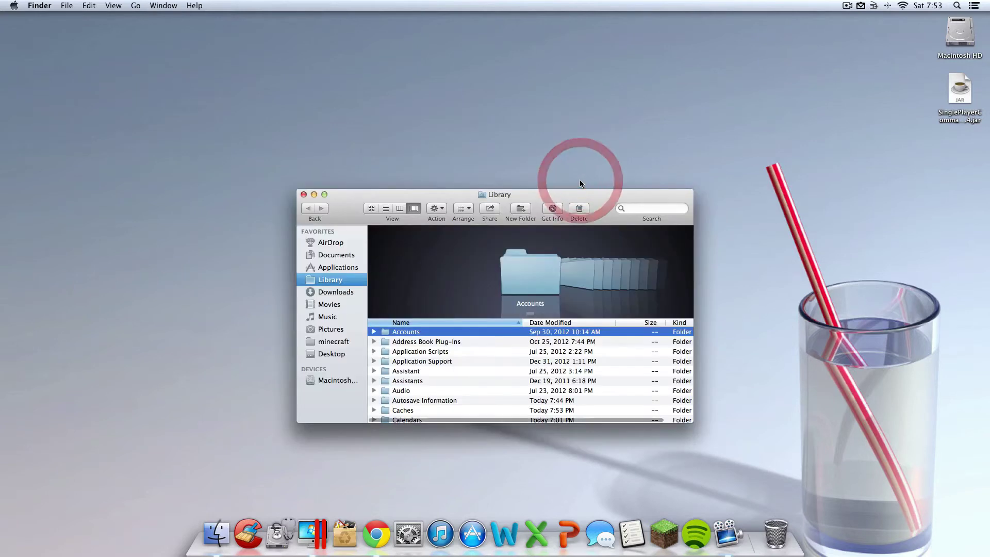
Locate the minecraft folder inside Application Support and return to the Library folder
{"action": "left_click", "coordinate": [439, 361]}
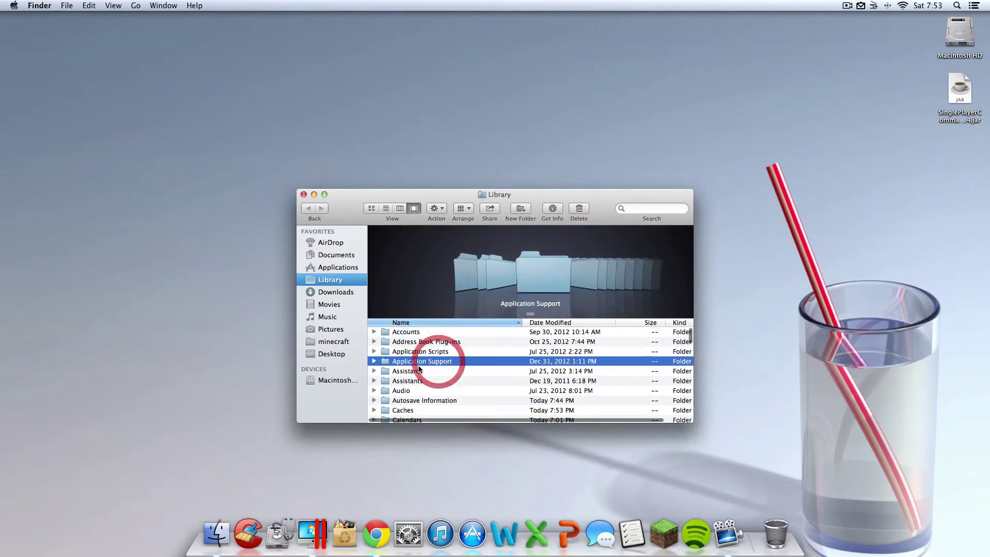
{"action": "double_click", "coordinate": [405, 361]}
{"action": "scroll", "coordinate": [462, 341], "scroll_direction": "down", "scroll_amount": 10}
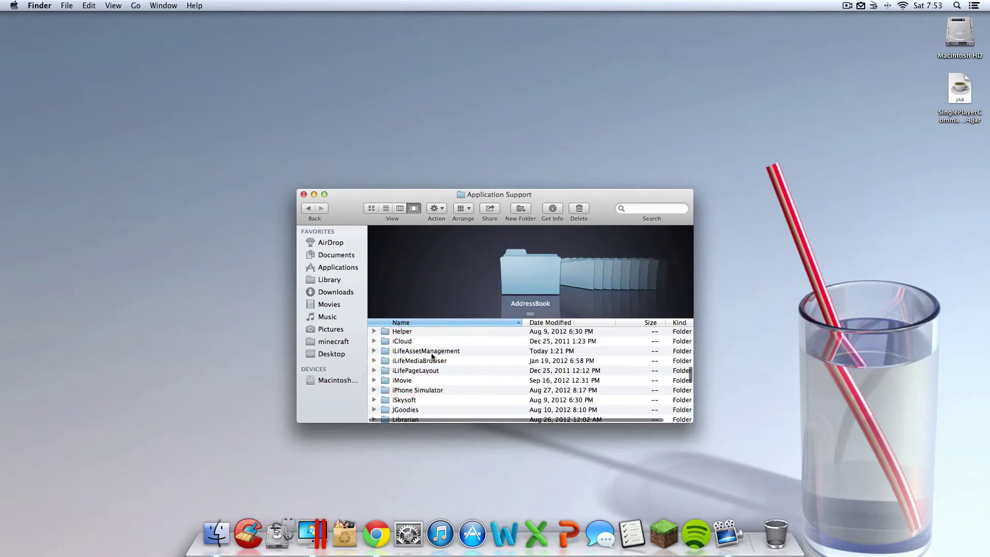
{"action": "type", "text": "minecraft"}
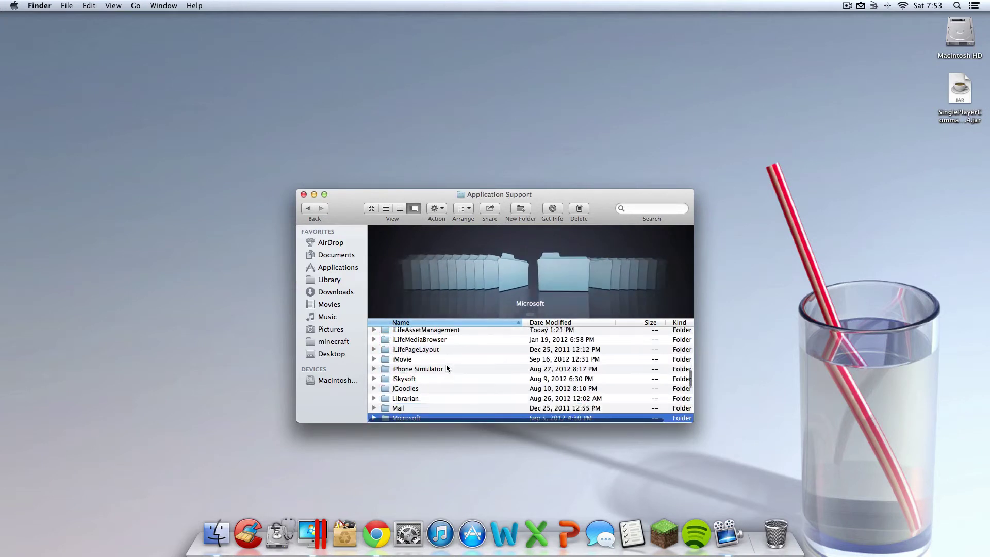
{"action": "scroll", "coordinate": [443, 371], "scroll_direction": "down", "scroll_amount": 1}
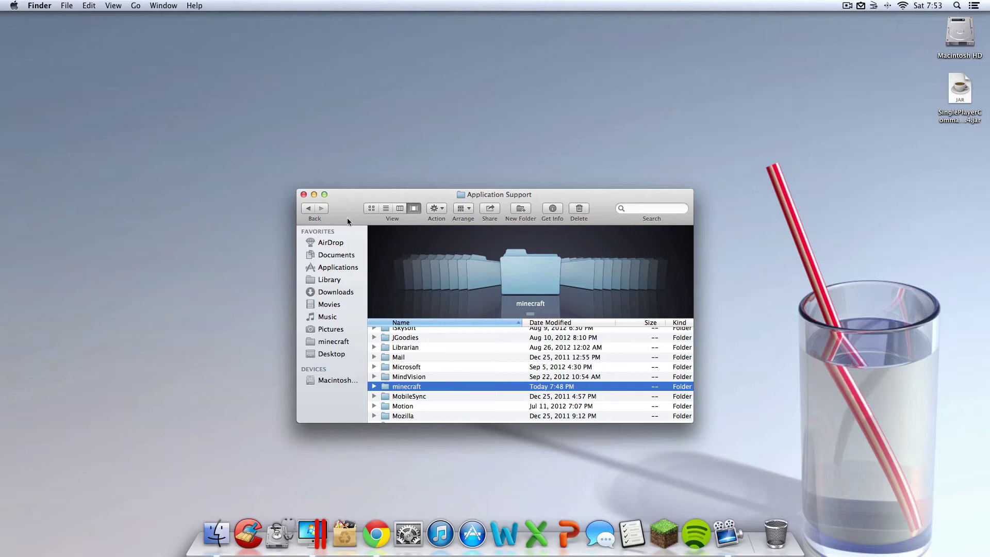
{"action": "left_click", "coordinate": [308, 208]}
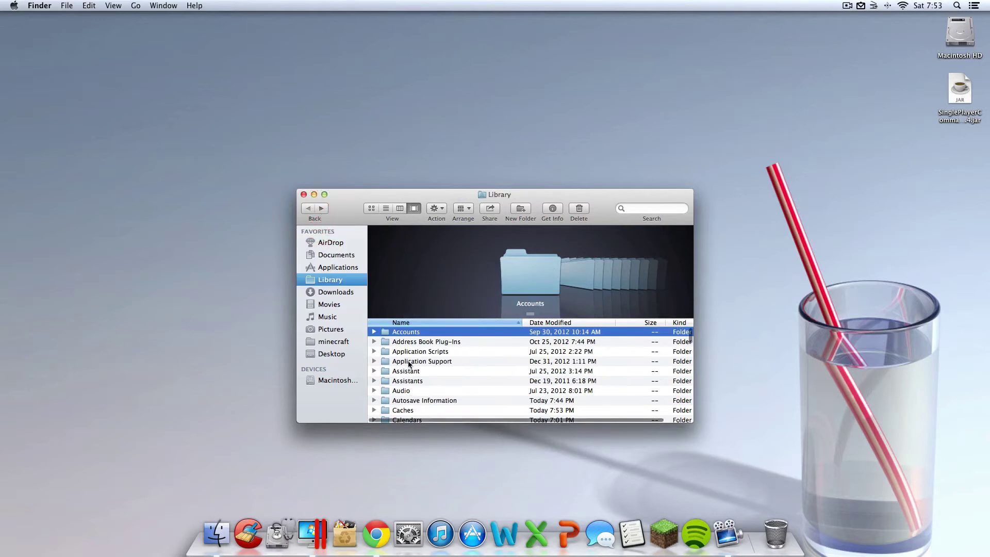
Open the Application Support folder inside Library and select the minecraft folder
{"action": "left_click", "coordinate": [428, 352]}
{"action": "left_click", "coordinate": [429, 362]}
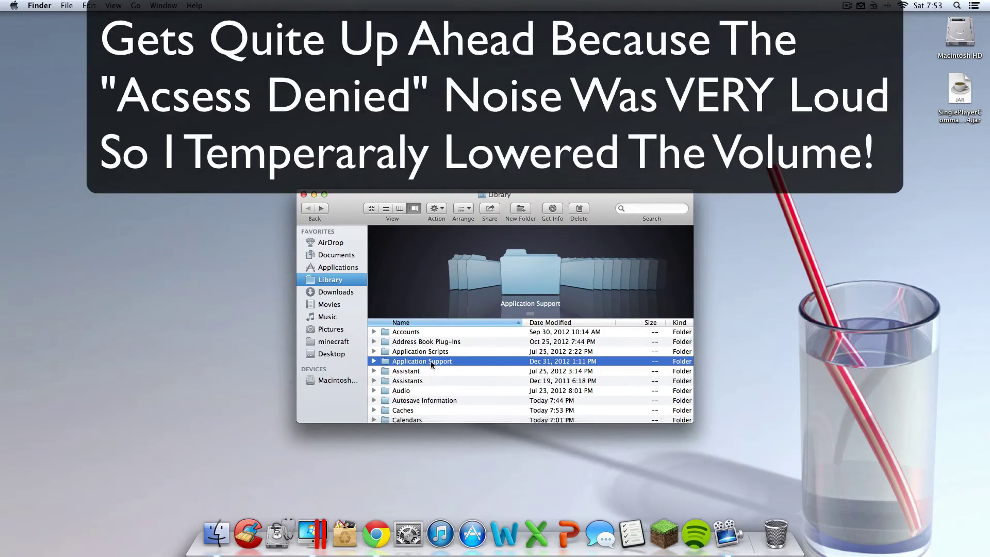
{"action": "left_click", "coordinate": [414, 371]}
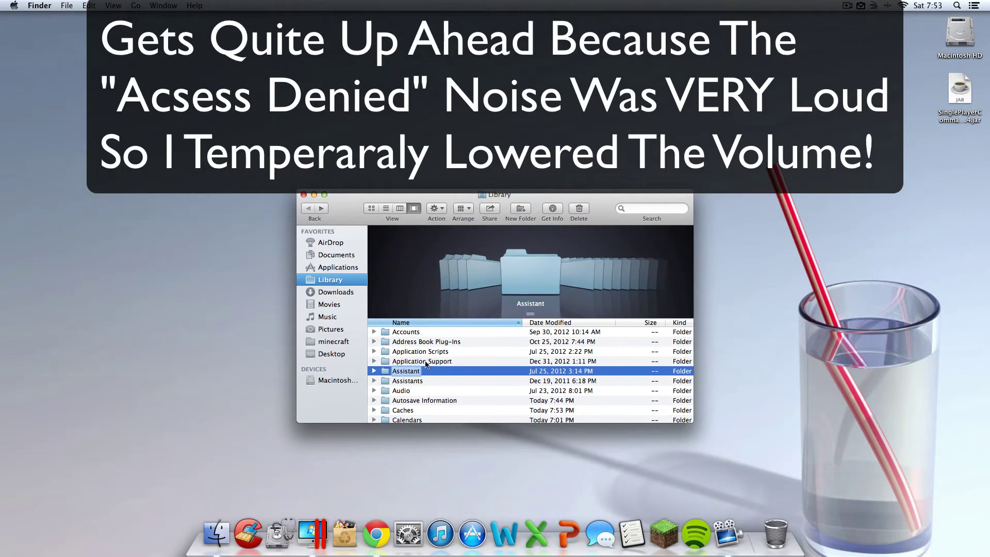
{"action": "left_click", "coordinate": [425, 361]}
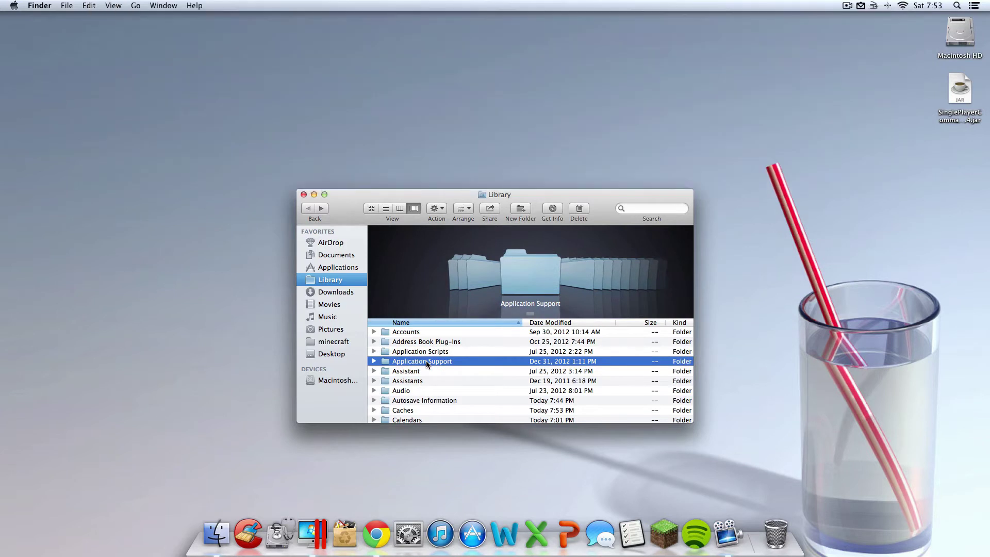
{"action": "double_click", "coordinate": [426, 361]}
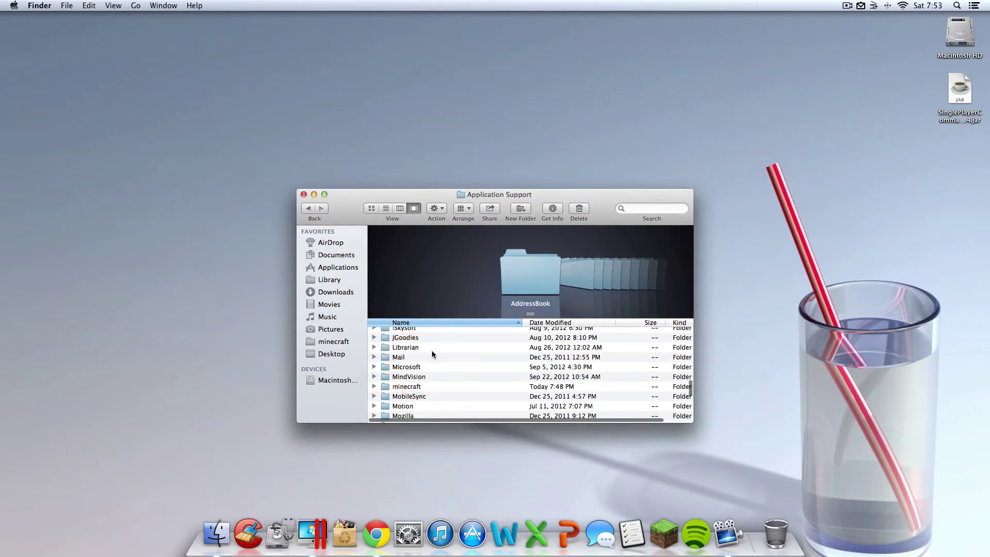
{"action": "scroll", "coordinate": [432, 351], "scroll_direction": "down", "scroll_amount": 5}
{"action": "left_click", "coordinate": [428, 378]}
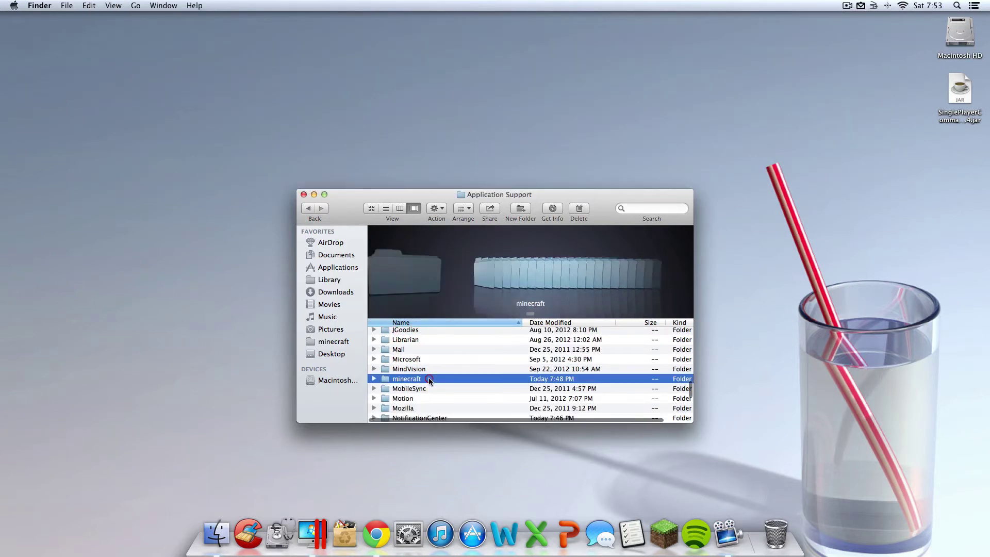
Rename the minecraft folder as Minecraft, with a capital M
{"action": "left_click", "coordinate": [401, 380]}
{"action": "key", "text": "Left"}
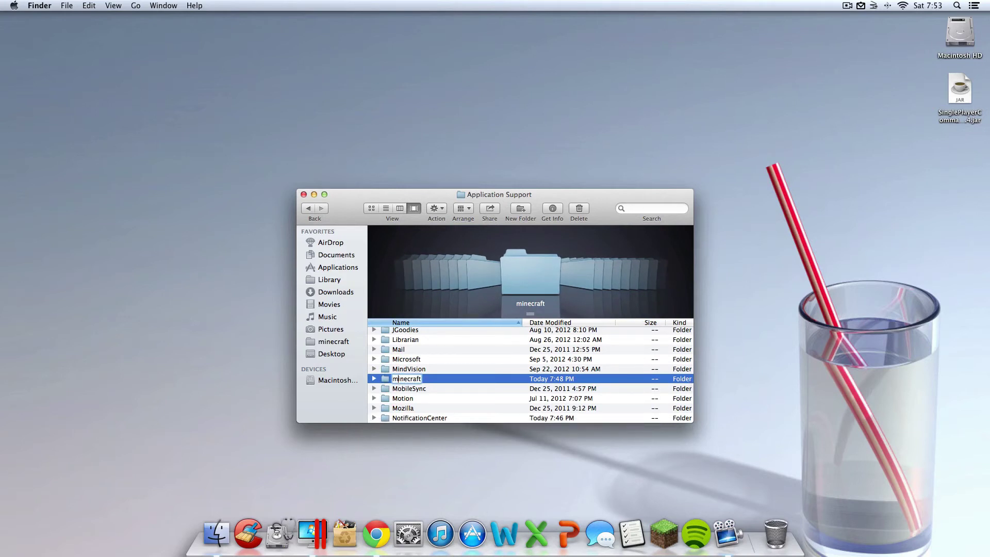
{"action": "key", "text": "BackSpace"}
{"action": "type", "text": "M"}
{"action": "left_click", "coordinate": [428, 388]}
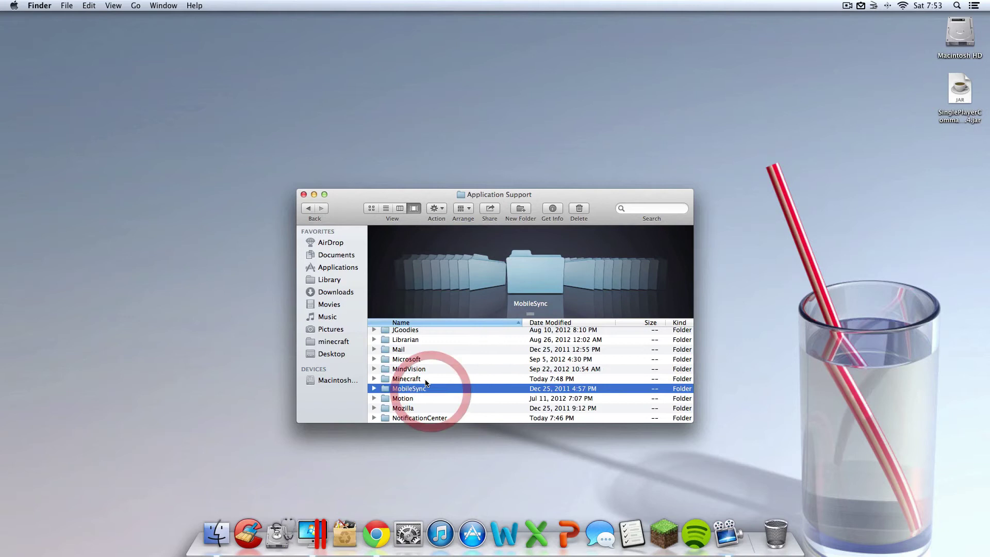
Rename the Minecraft folder back to minecraft, with a lowercase m
{"action": "left_click", "coordinate": [415, 380]}
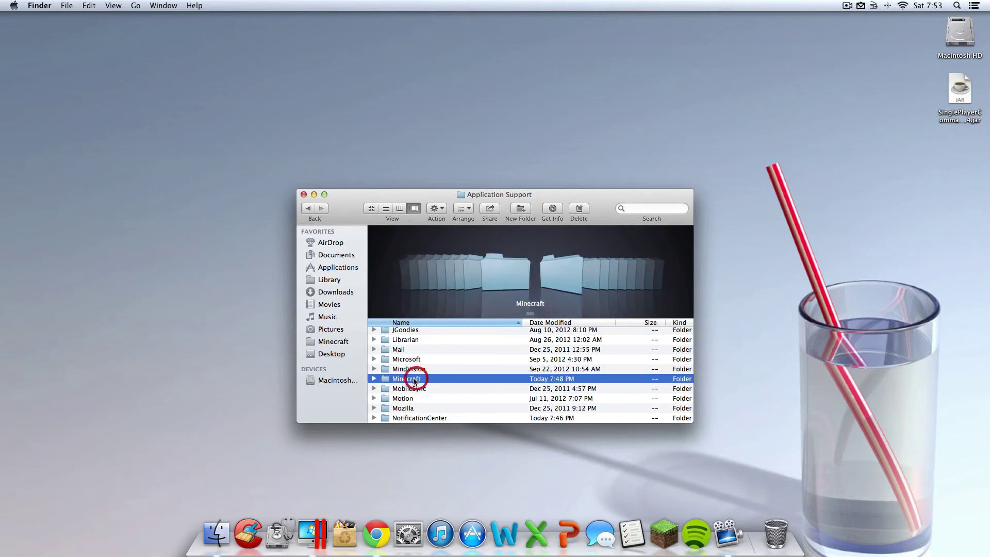
{"action": "left_click", "coordinate": [411, 380]}
{"action": "key", "text": "Left"}
{"action": "key", "text": "Delete"}
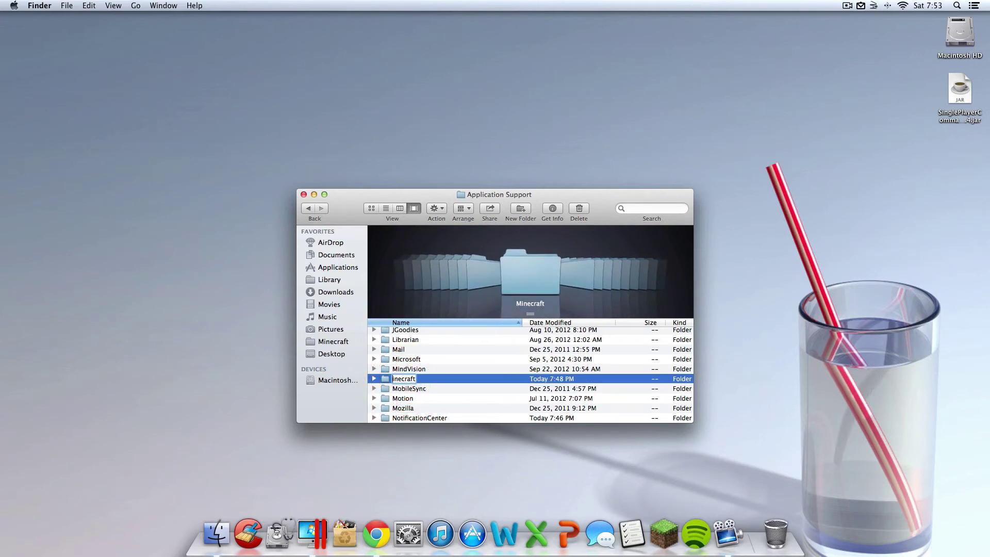
{"action": "type", "text": "m"}
{"action": "left_click", "coordinate": [493, 408]}
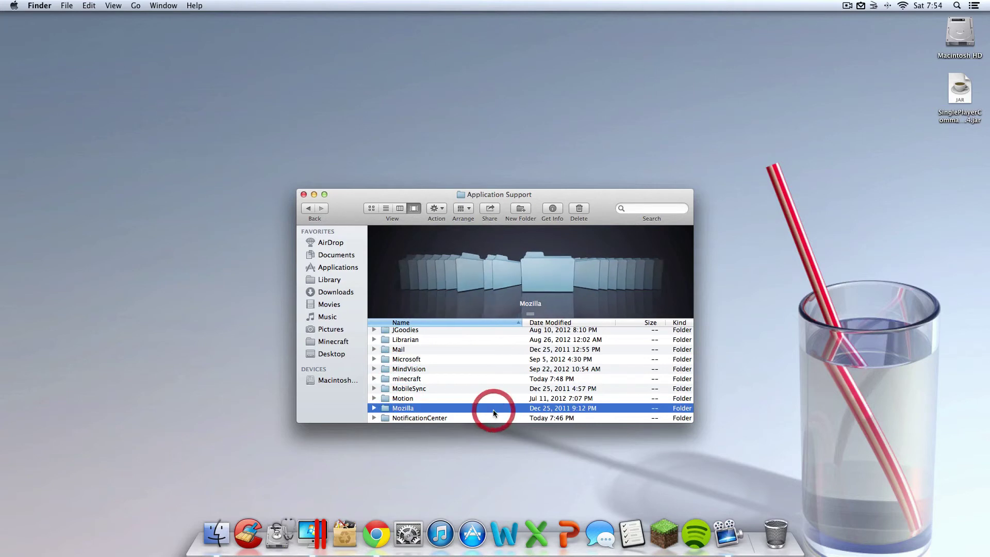
Close the Finder window showing the Application Support folder
{"action": "left_click", "coordinate": [486, 368]}
{"action": "scroll", "coordinate": [487, 369], "scroll_direction": "up", "scroll_amount": 3}
{"action": "left_click", "coordinate": [304, 195]}
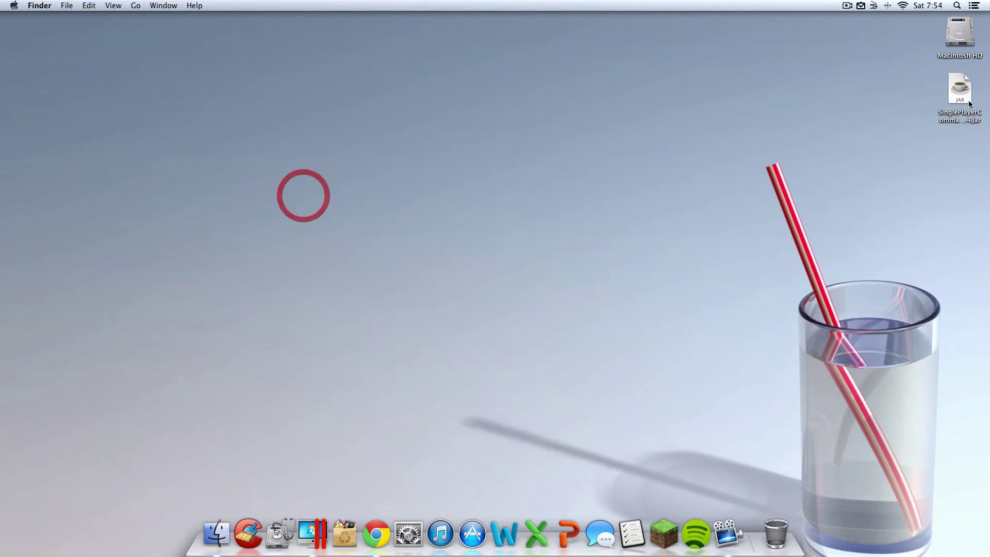
Launch the Single Player Commands installer from the desktop and browse from the root folder to /Library/Application Support
{"action": "double_click", "coordinate": [972, 91]}
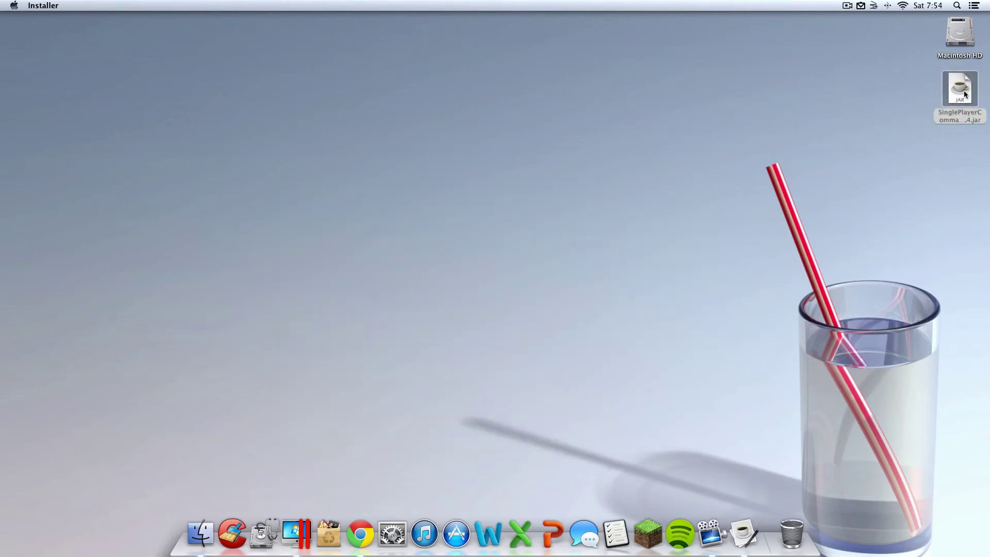
{"action": "left_click", "coordinate": [297, 188]}
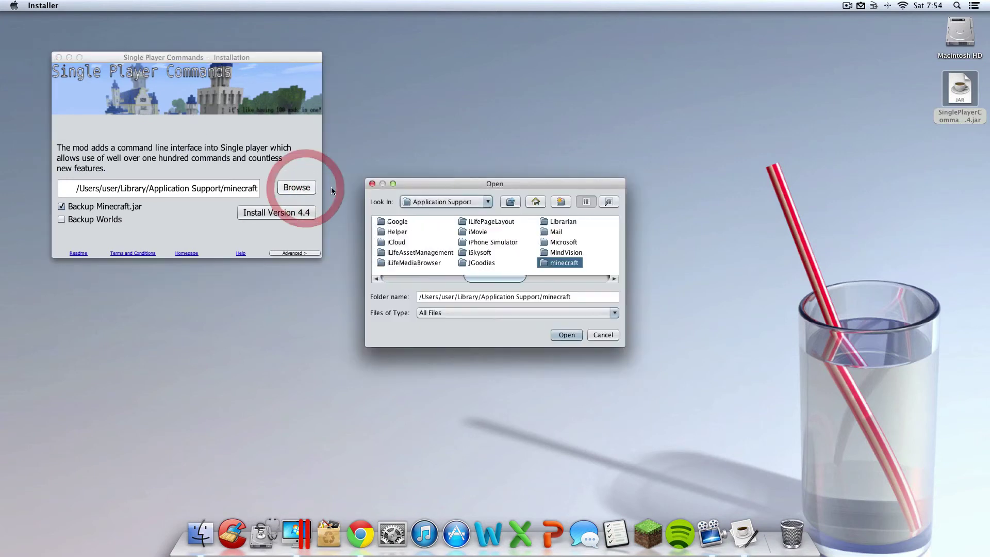
{"action": "left_click", "coordinate": [449, 202]}
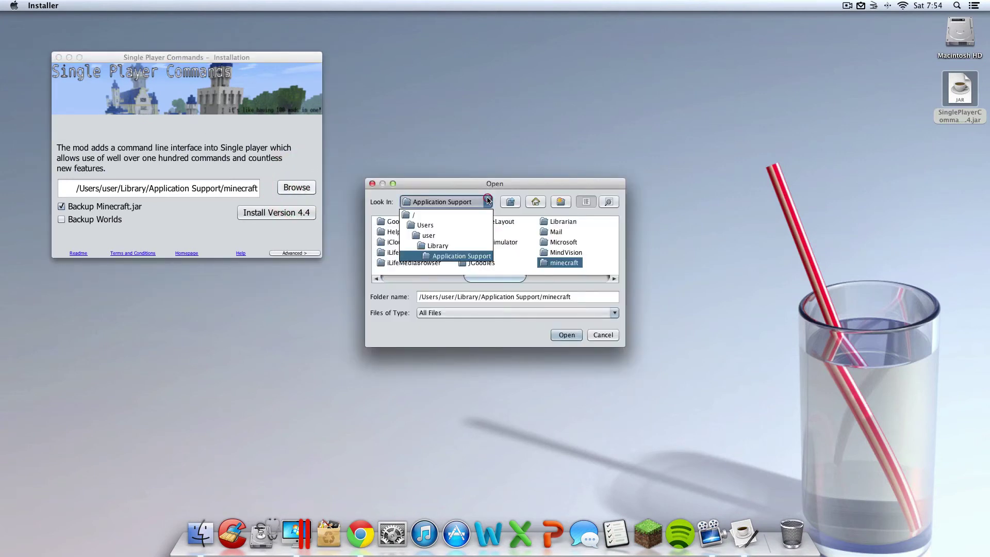
{"action": "left_click", "coordinate": [439, 216]}
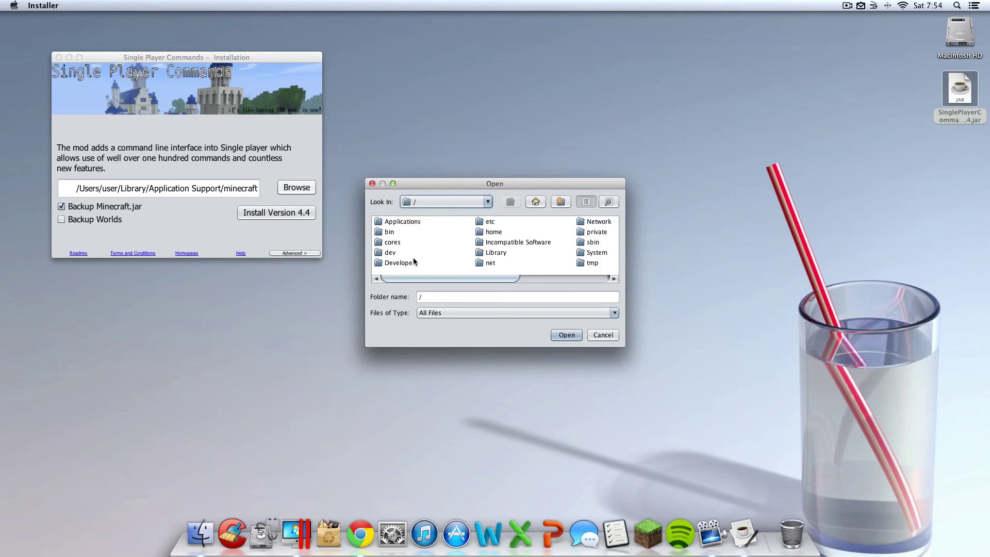
{"action": "double_click", "coordinate": [494, 254]}
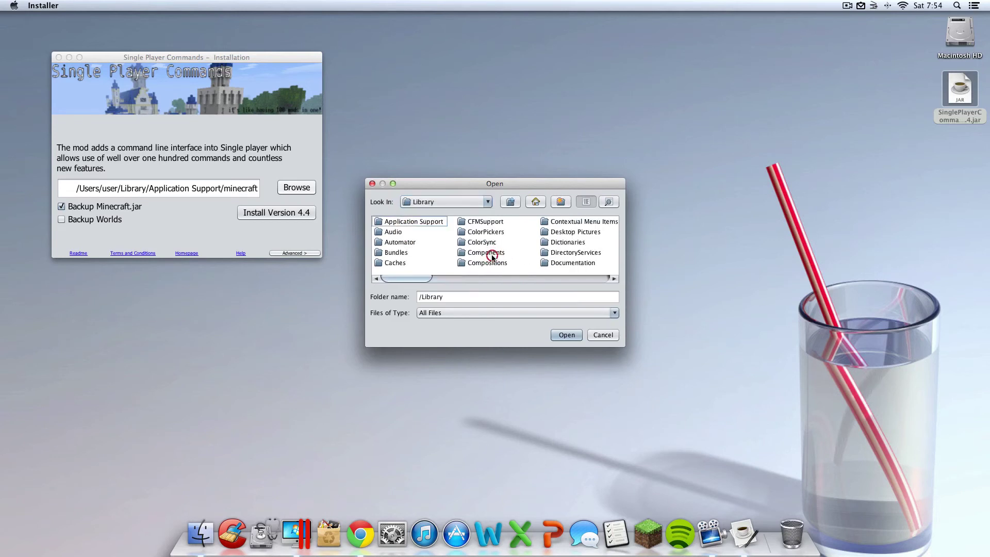
{"action": "double_click", "coordinate": [423, 222]}
Look through /Library/Application Support for the minecraft folder, go back to the root folder and switch to the home folder
{"action": "scroll", "coordinate": [584, 240], "scroll_direction": "right", "scroll_amount": 5}
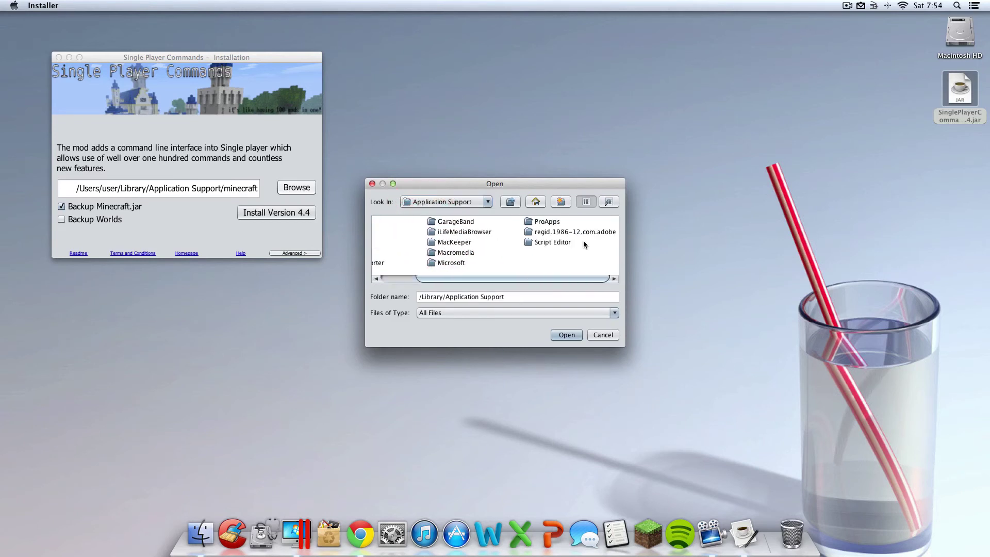
{"action": "scroll", "coordinate": [560, 242], "scroll_direction": "left", "scroll_amount": 3}
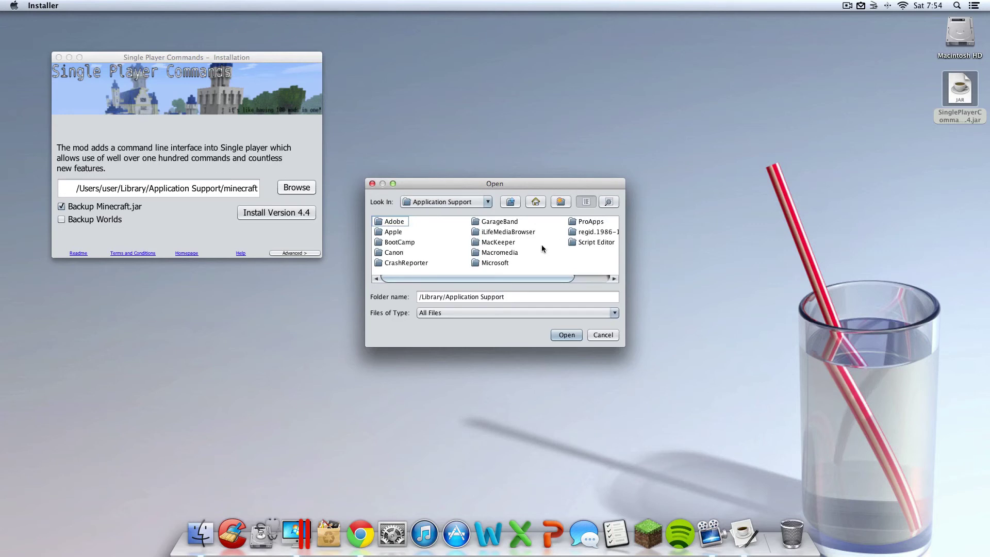
{"action": "scroll", "coordinate": [542, 248], "scroll_direction": "right", "scroll_amount": 3}
{"action": "scroll", "coordinate": [526, 249], "scroll_direction": "left", "scroll_amount": 3}
{"action": "left_click", "coordinate": [485, 202]}
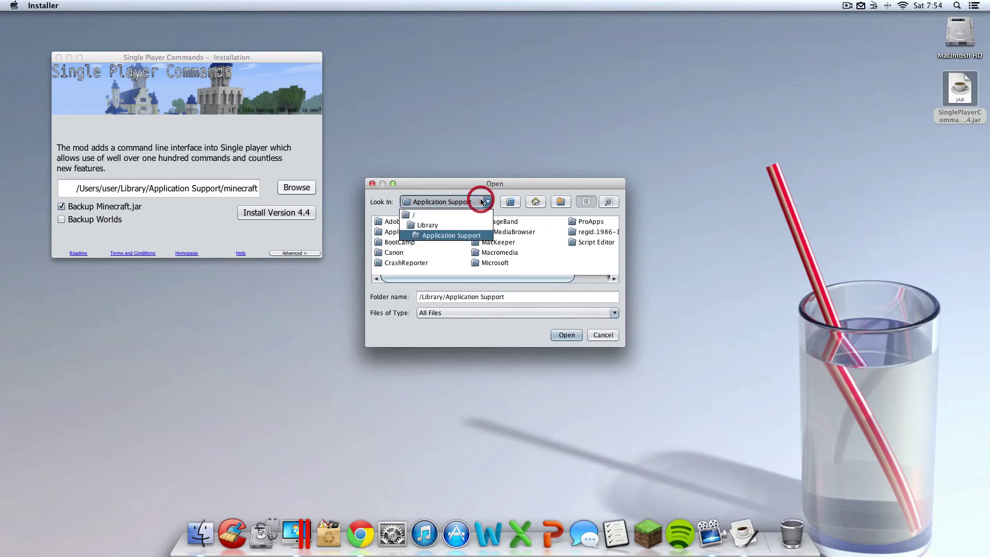
{"action": "left_click", "coordinate": [449, 214]}
{"action": "left_click", "coordinate": [535, 201]}
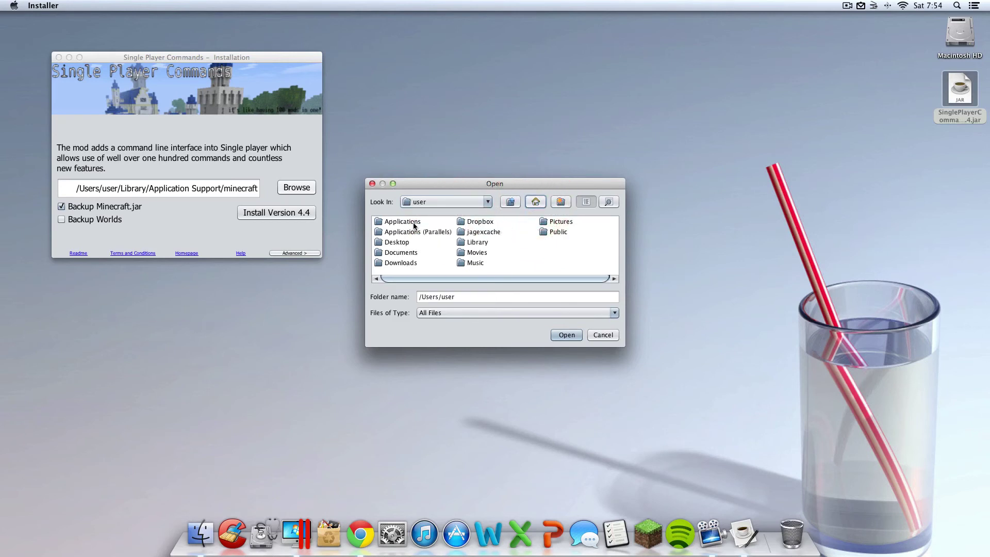
Dismiss the folder selection without choosing a location and close the Single Player Commands installer
{"action": "left_click", "coordinate": [372, 184]}
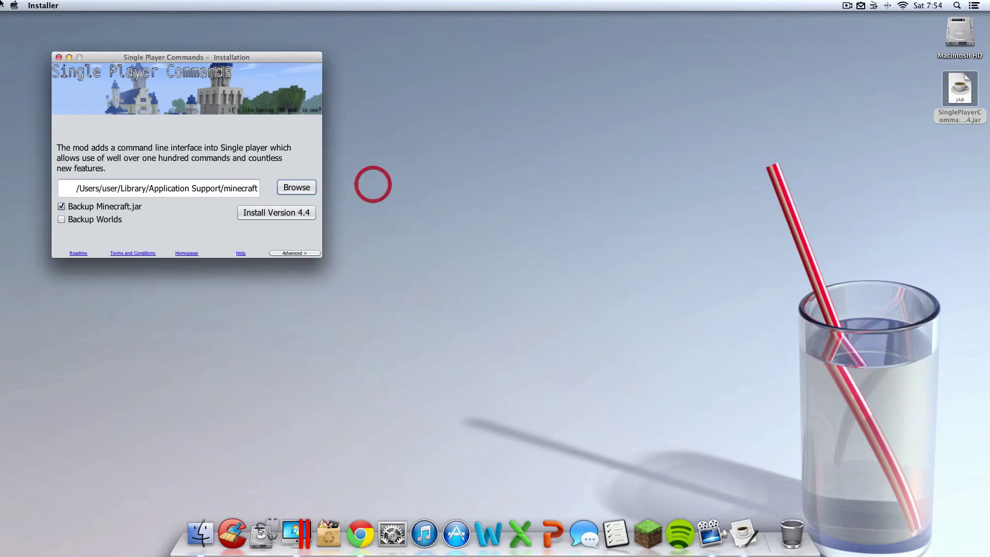
{"action": "left_click", "coordinate": [59, 58]}
{"action": "left_click", "coordinate": [74, 67]}
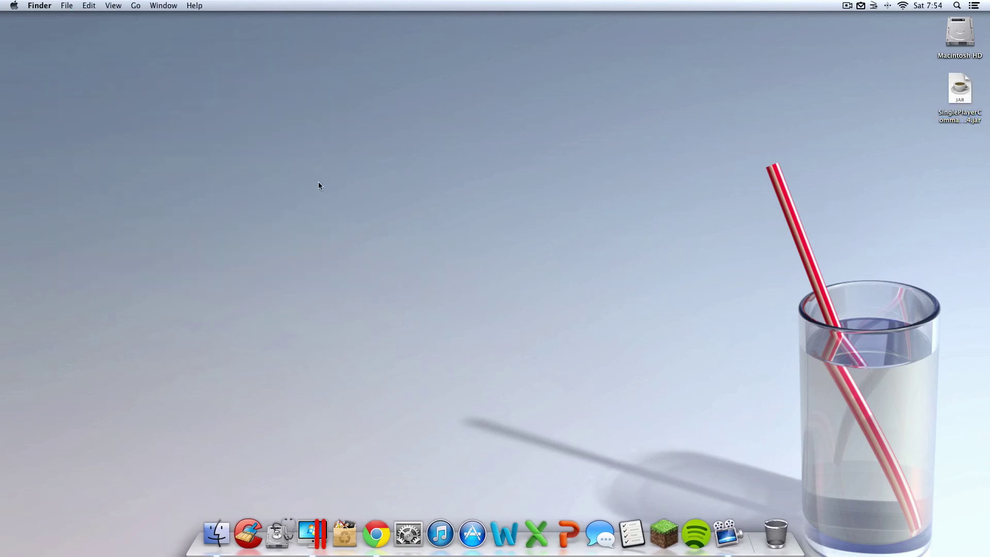